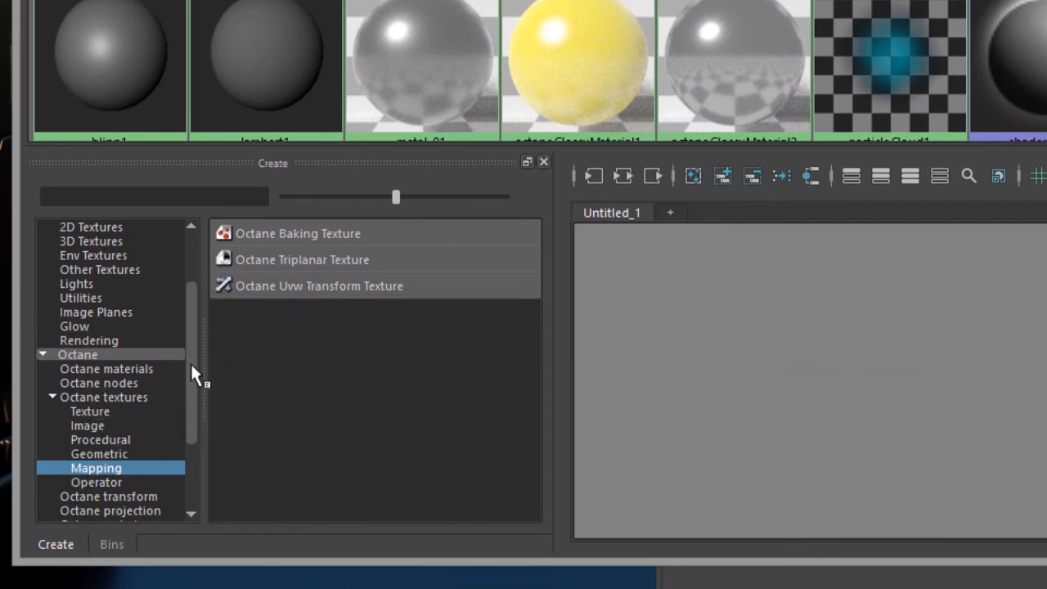
Move the Hypershade window aside so the machinery model is clear in the viewport.
left_click_drag(191, 366, 191, 413)
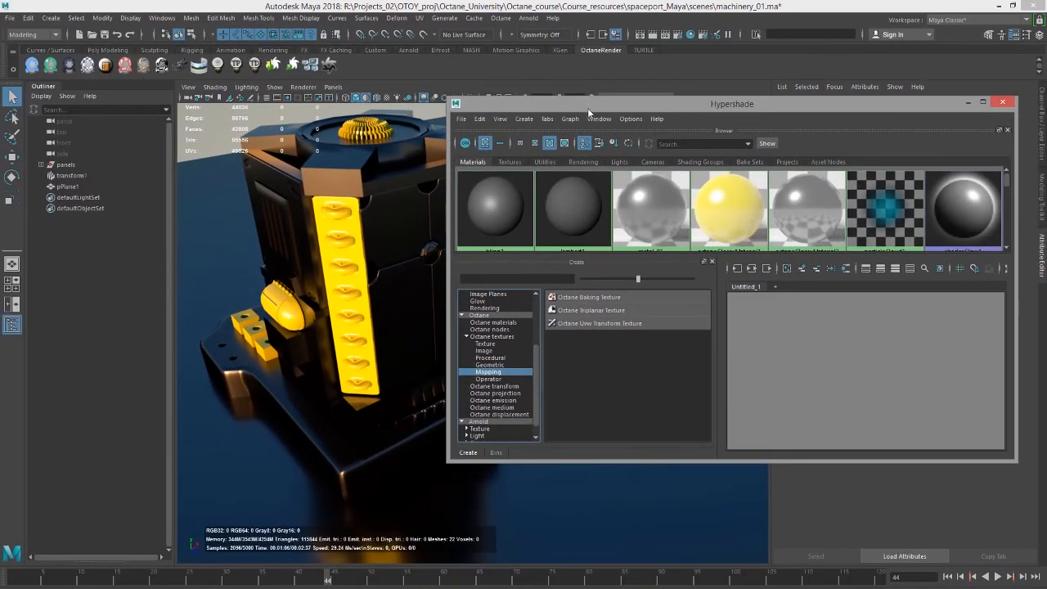
left_click_drag(603, 106, 693, 101)
middle_click_drag(492, 353, 377, 332, "alt")
scroll(377, 332, "down", 3)
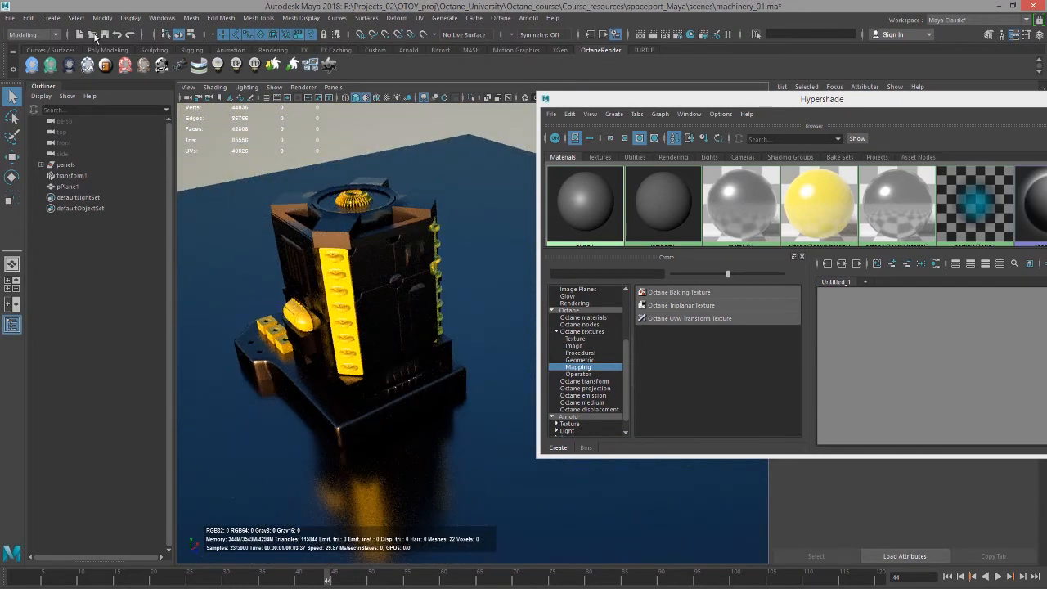
Create a polygon sphere and move it about 2.46 units along X and 2.73 units up, beside the machine.
left_click(51, 17)
mouse_move(101, 58)
left_click(223, 66)
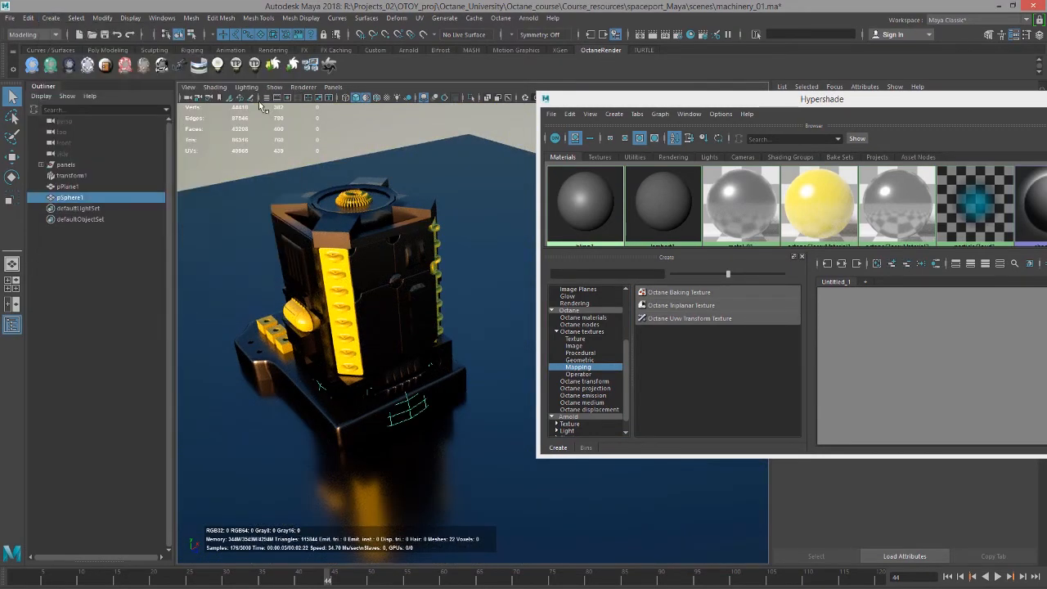
scroll(379, 262, "down", 4)
middle_click_drag(378, 261, 267, 294, "alt")
key("w")
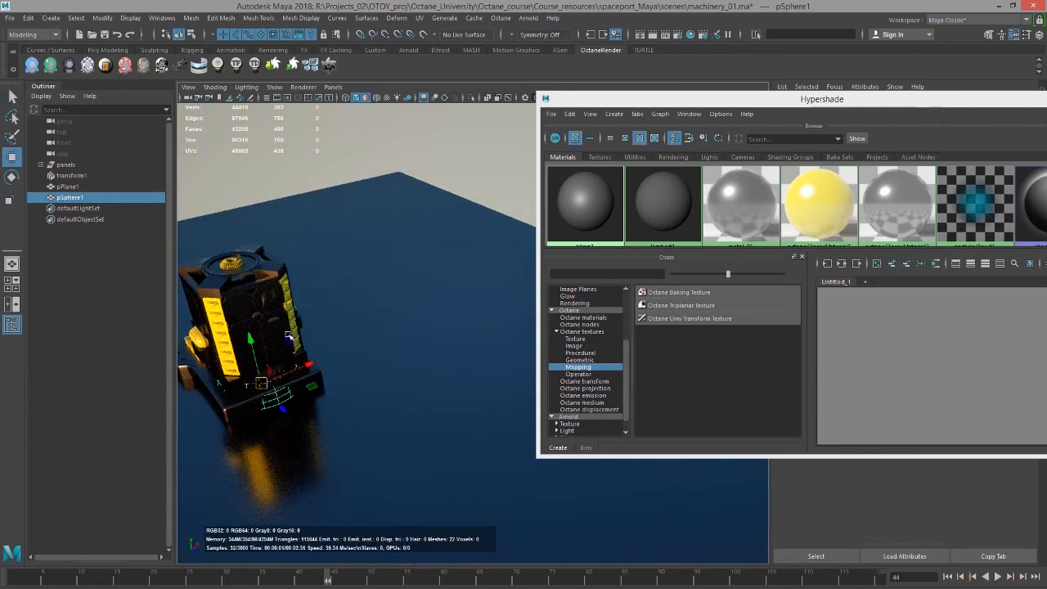
left_click_drag(307, 363, 403, 333)
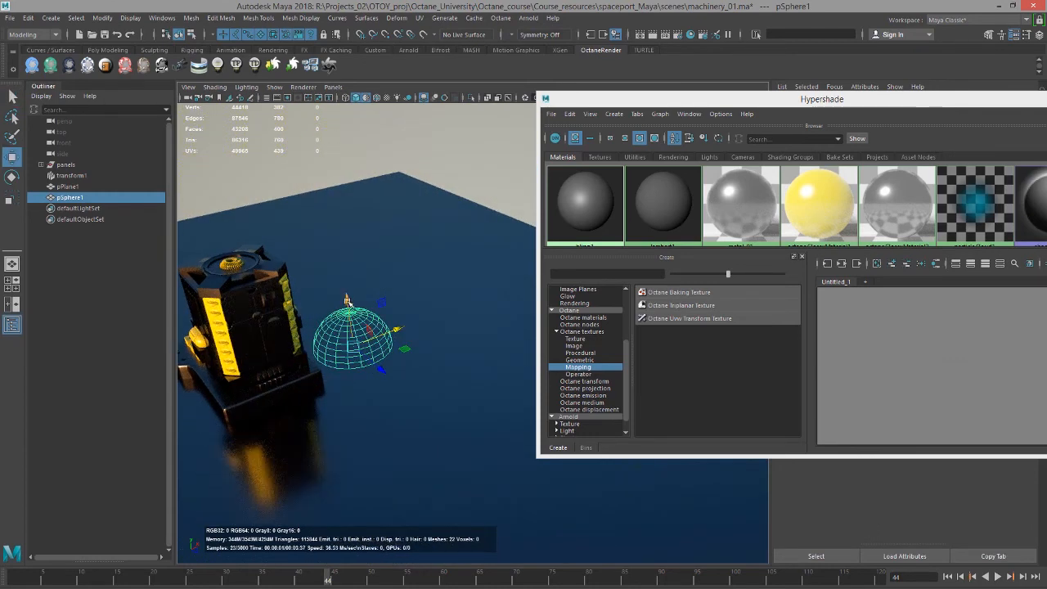
left_click_drag(342, 295, 328, 189)
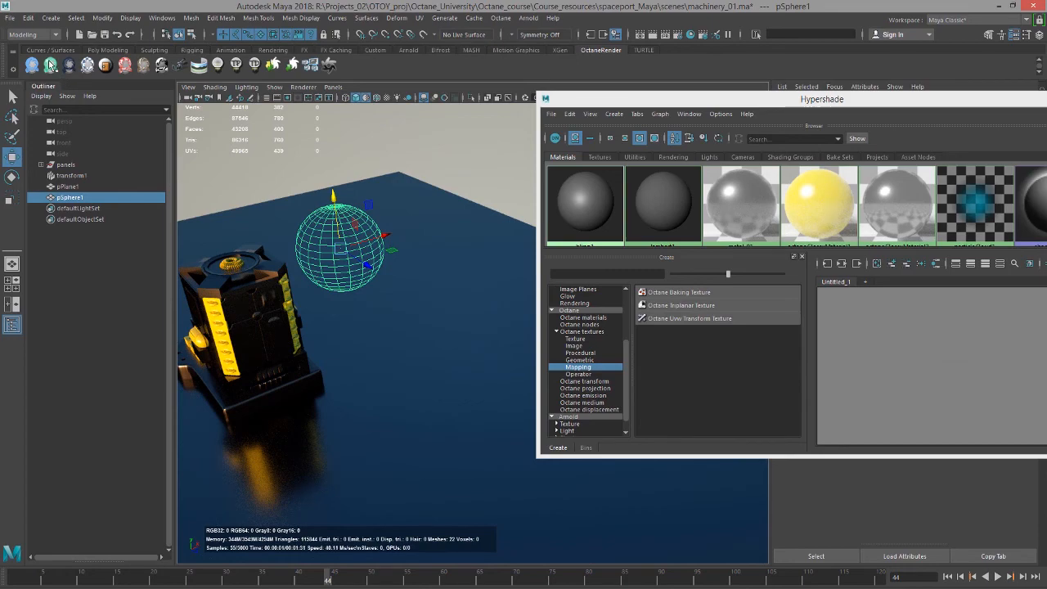
Assign a new Octane glossy material to the sphere and run the two MEL lines setting octaneSettings.framesToPreCache to 1 and 0.
left_click_drag(389, 276, 516, 350, "alt")
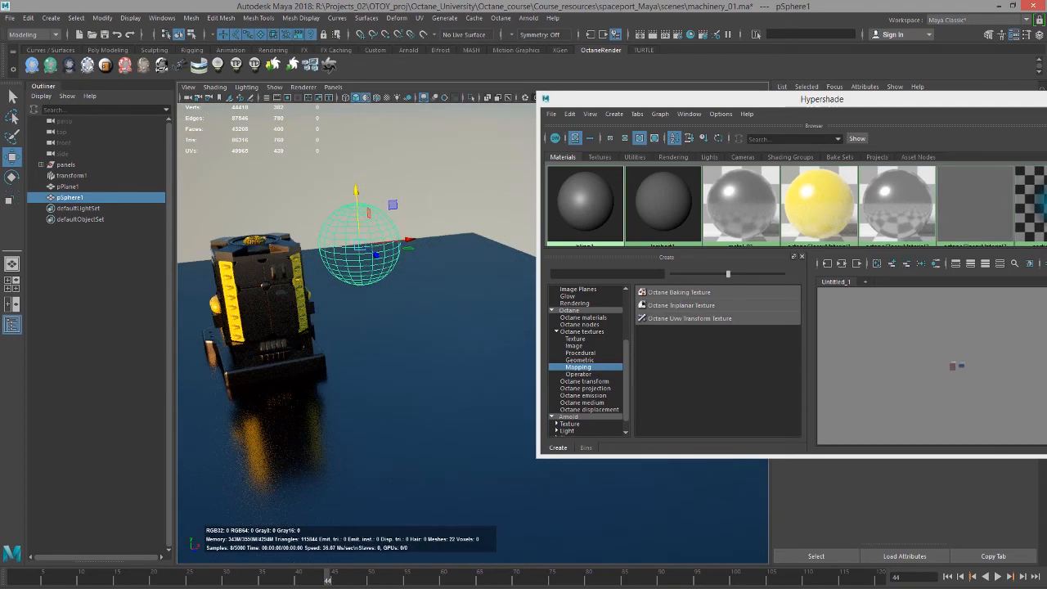
left_click(1039, 588)
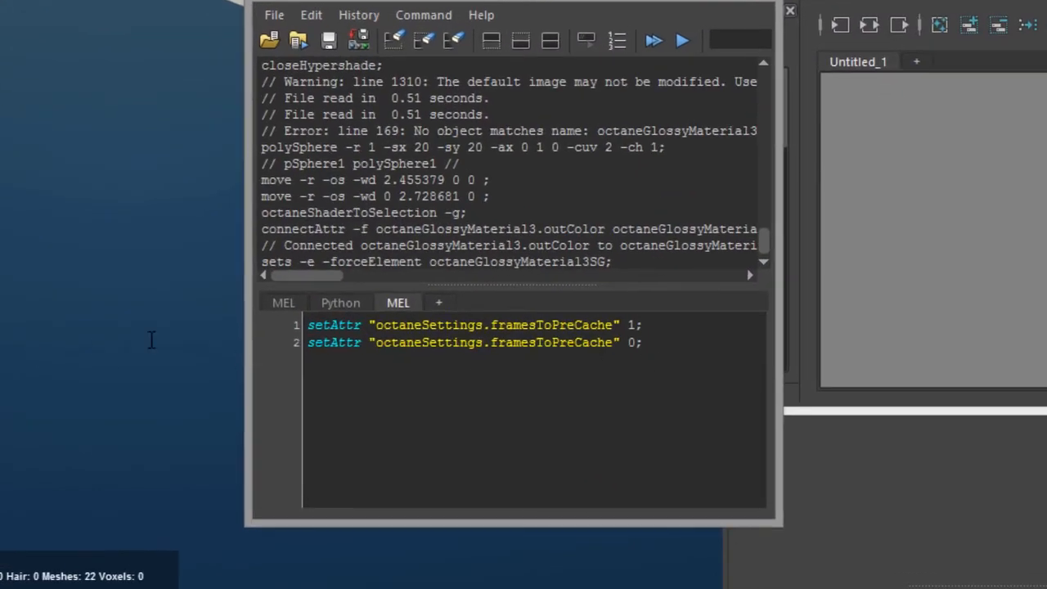
key("ctrl+a")
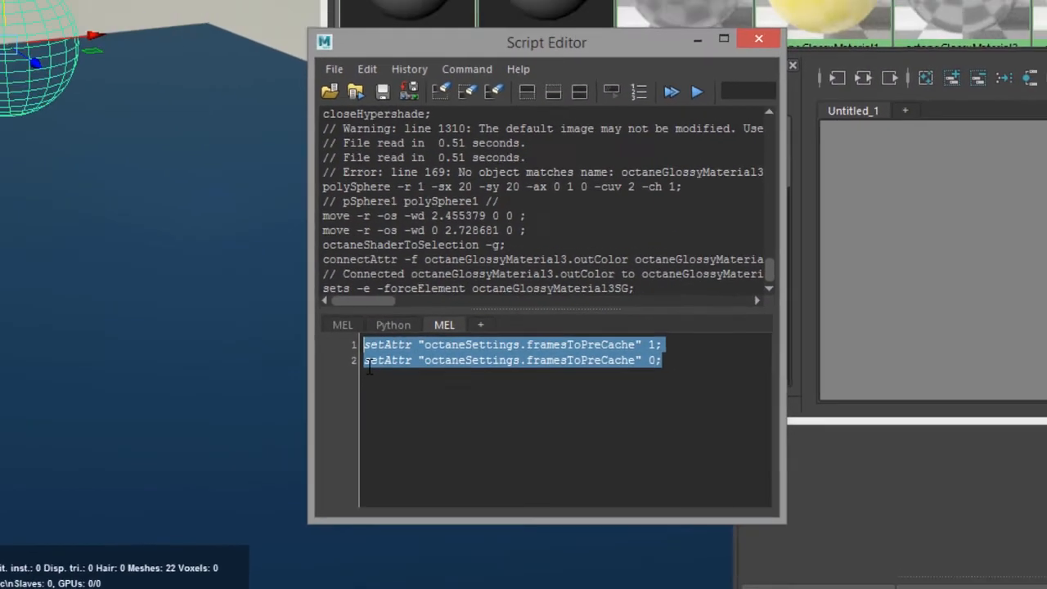
key("ctrl+Return")
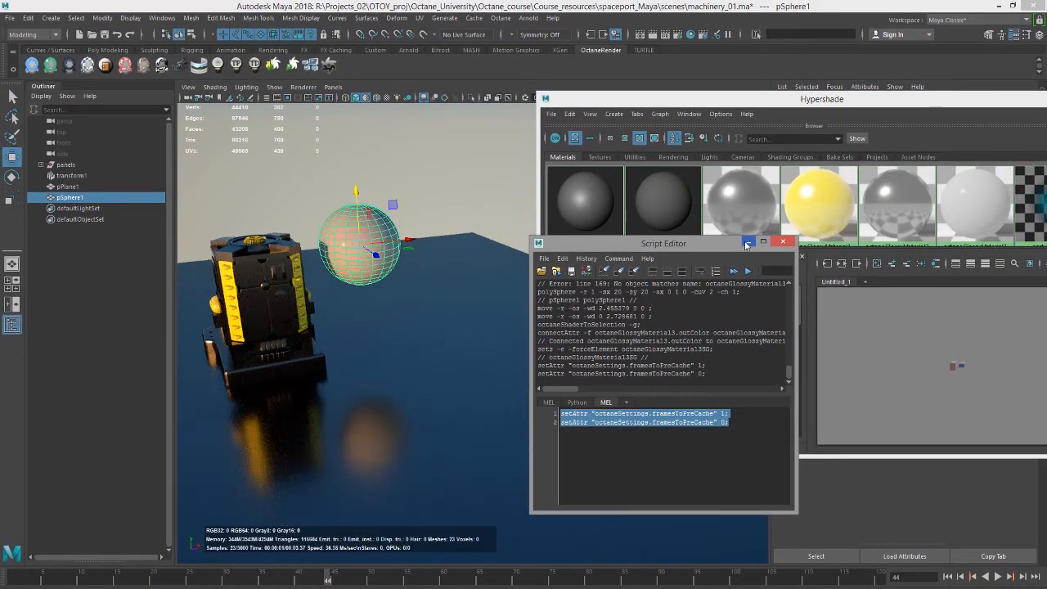
left_click(746, 242)
Examine the Frames to pre-cache option in the OctaneRender render settings.
middle_click_drag(354, 324, 356, 361, "alt")
right_click_drag(357, 361, 402, 379, "alt")
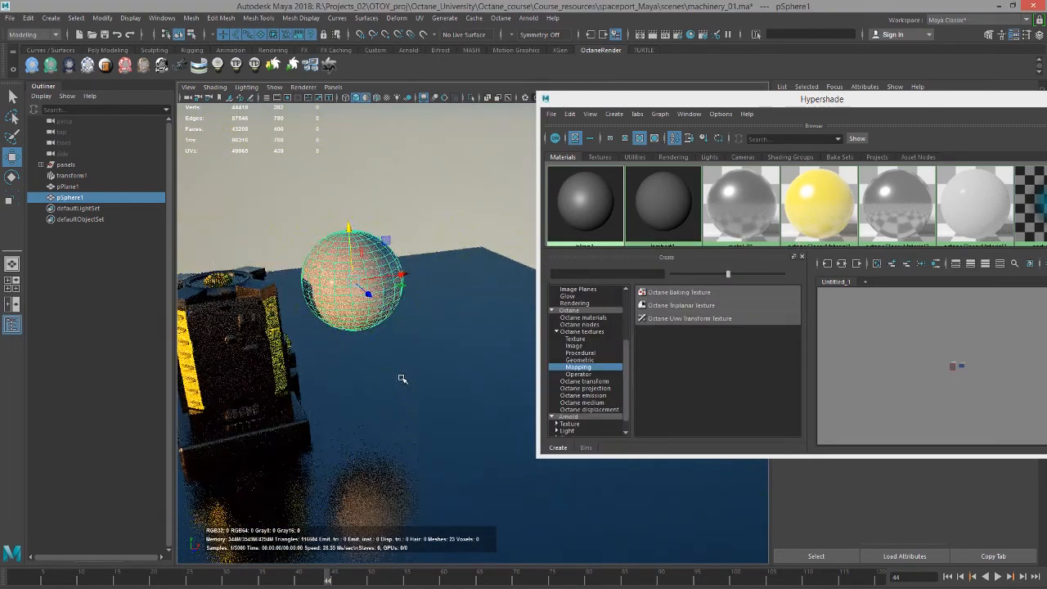
middle_click_drag(388, 365, 437, 402, "alt")
right_click_drag(381, 352, 447, 385, "alt")
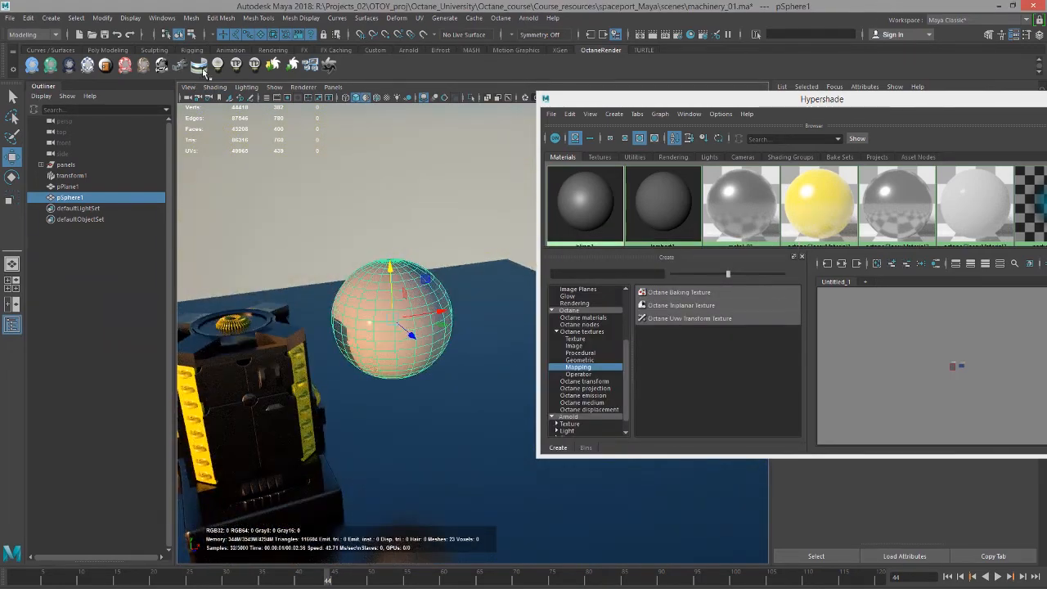
left_click_drag(78, 331, 648, 134)
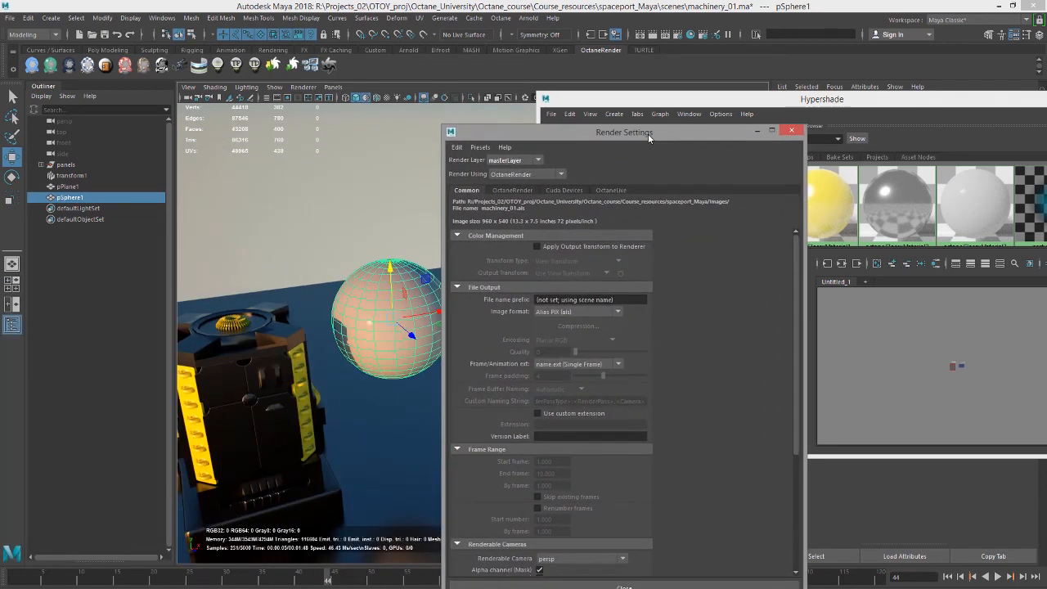
left_click(512, 190)
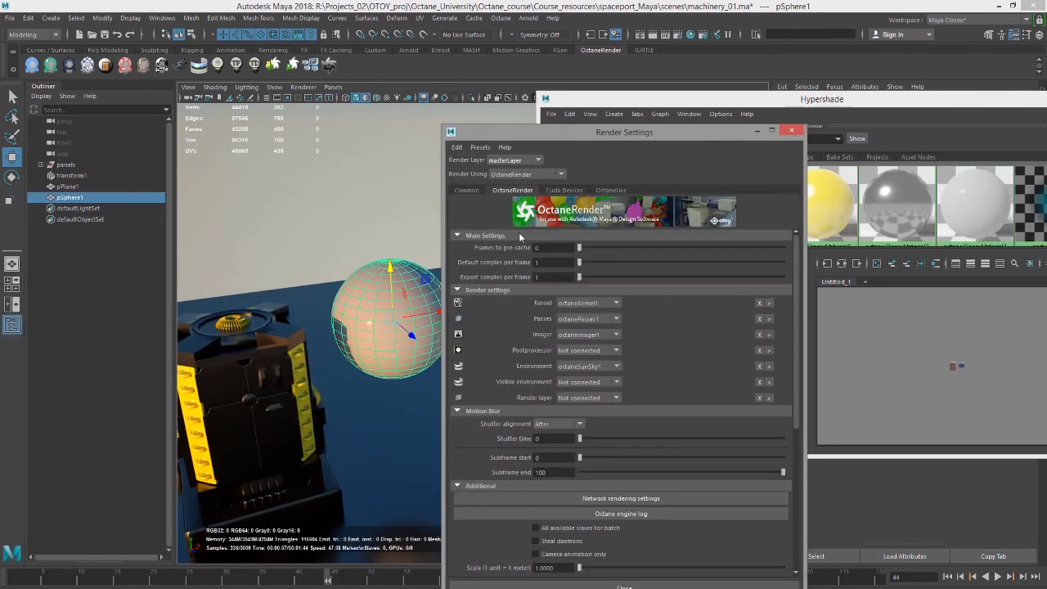
left_click(542, 247)
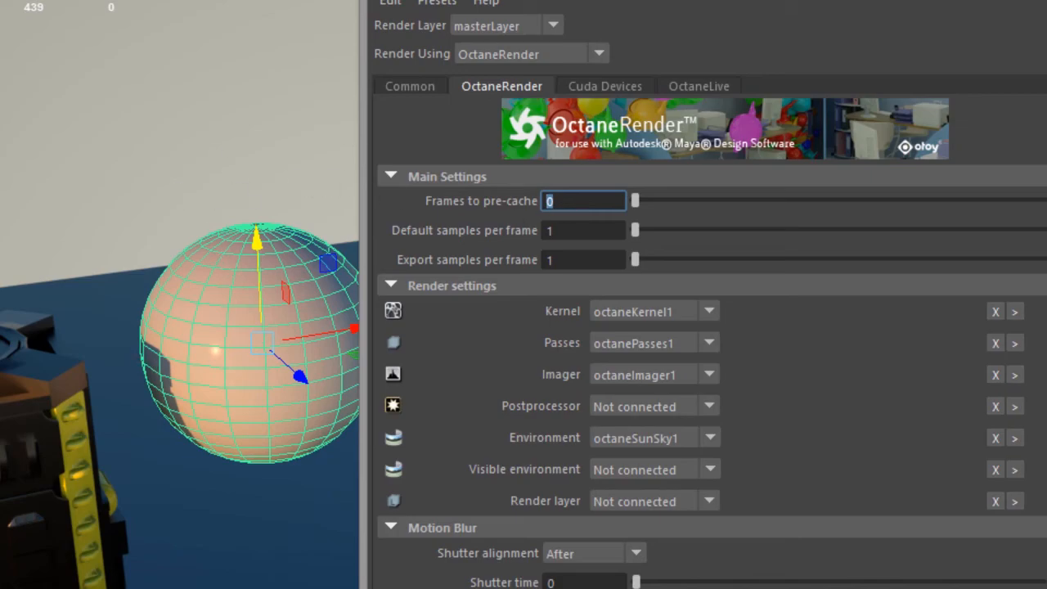
left_click_drag(773, 0, 0, 491)
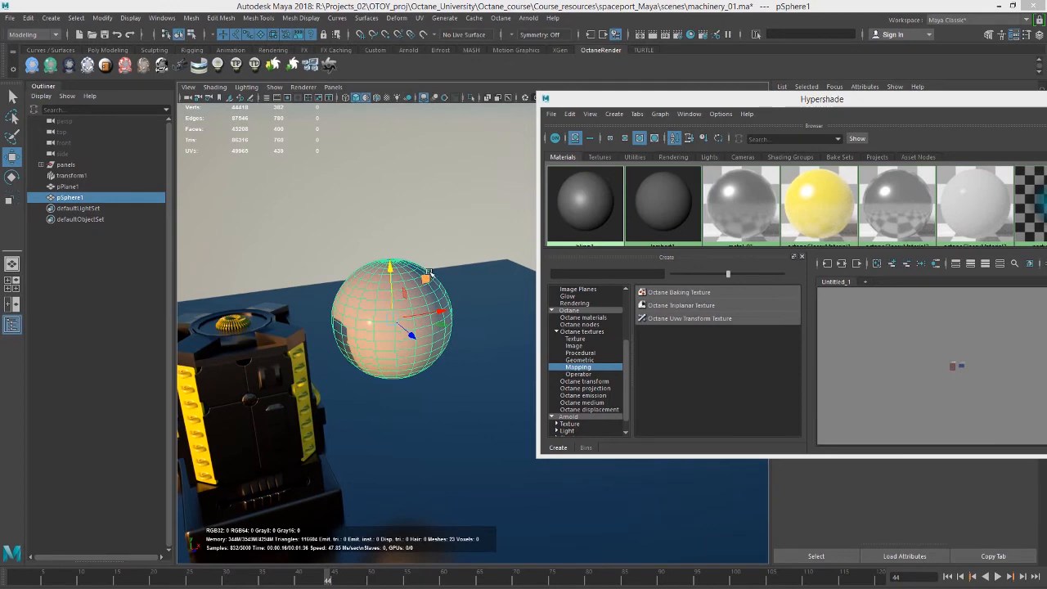
Display the attributes of the sphere's glossy material and move the Hypershade window out of the viewport.
left_click_drag(445, 329, 427, 308, "alt")
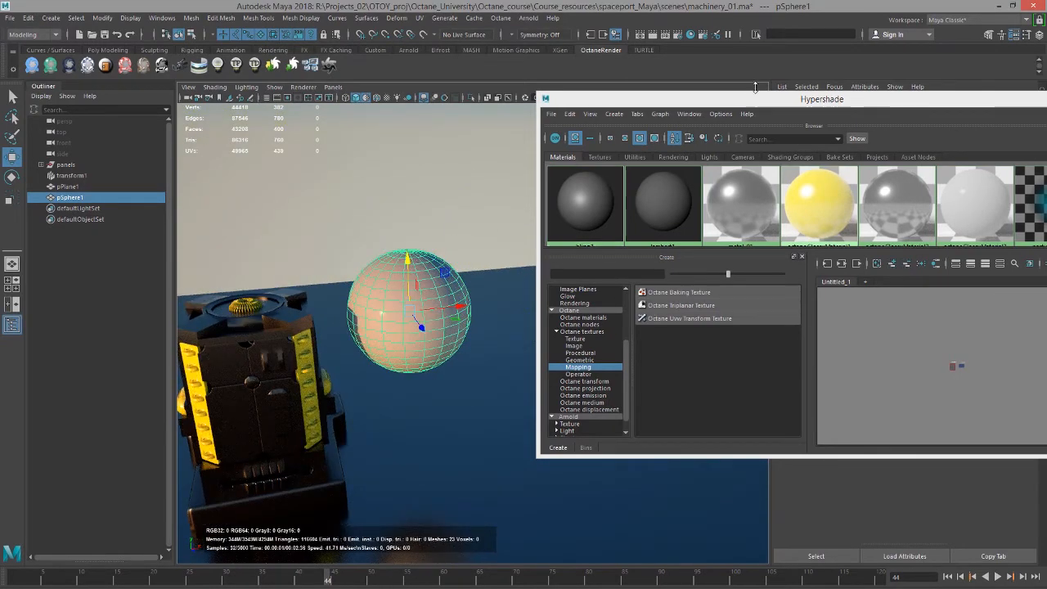
left_click_drag(740, 100, 659, 100)
left_click(888, 201)
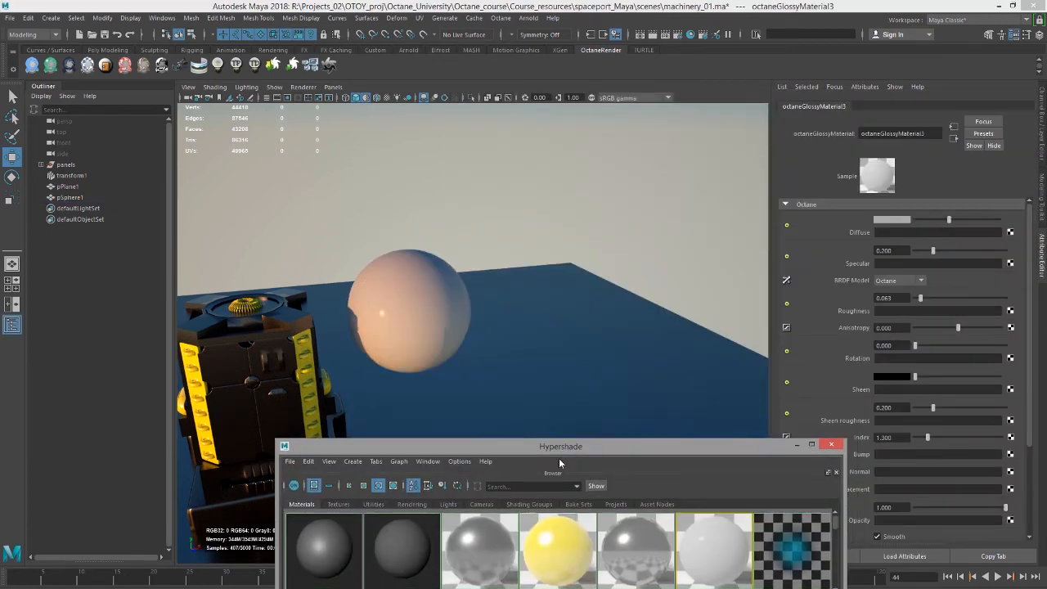
left_click_drag(560, 459, 0, 157)
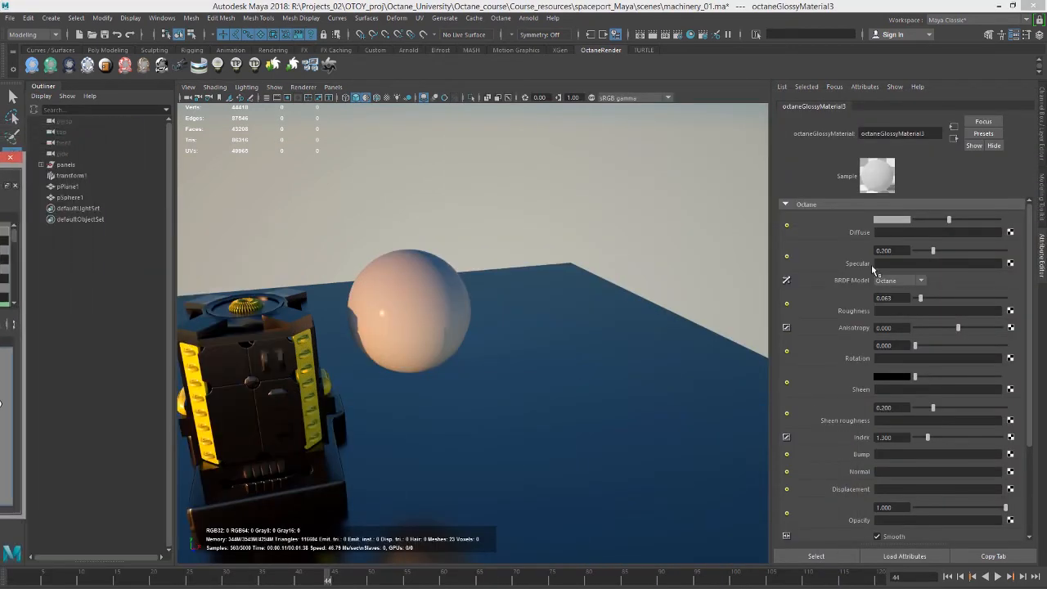
Map an Octane Triplanar Texture to the Diffuse channel of the sphere's glossy material.
left_click(1011, 234)
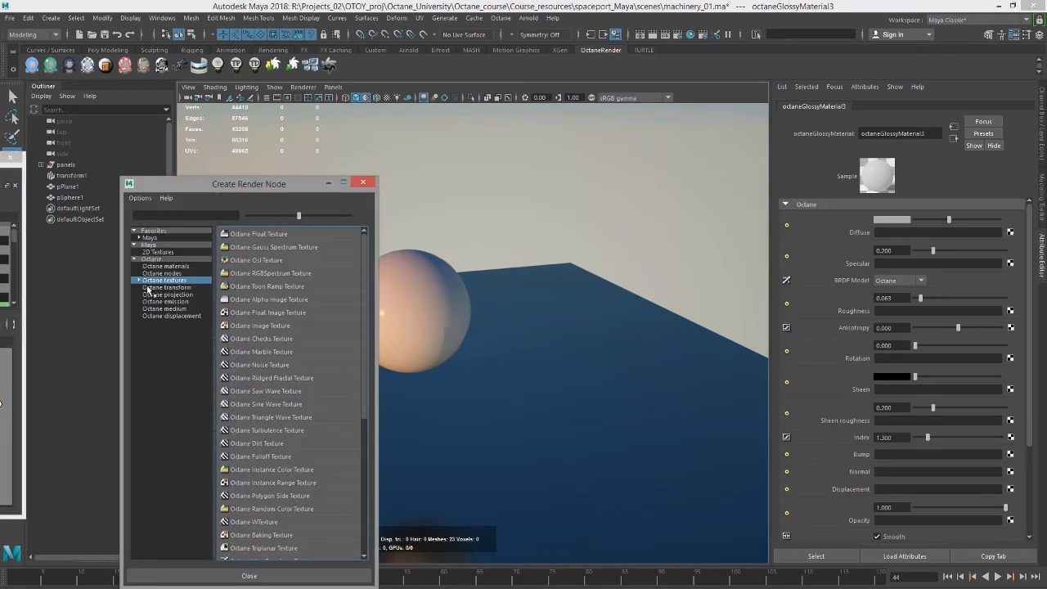
left_click(138, 280)
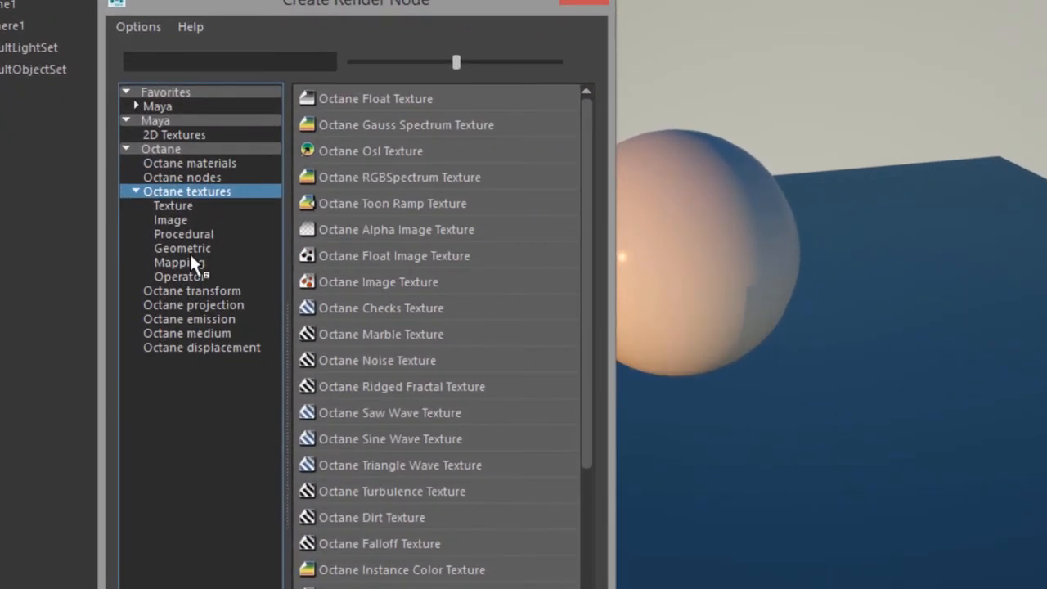
left_click(191, 262)
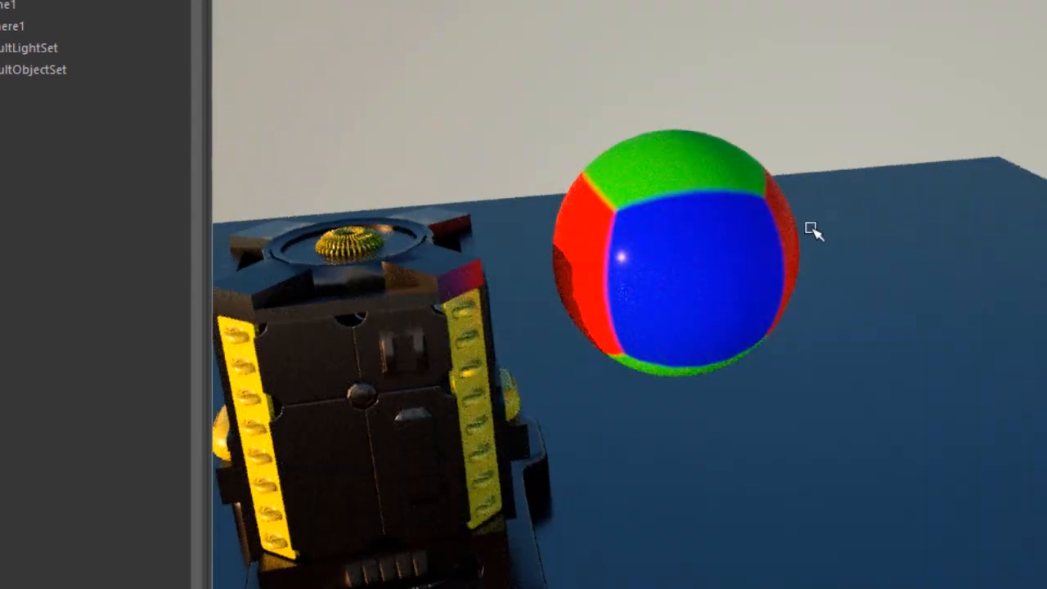
Connect an Octane Marble Texture to the Positive X axis texture of the triplanar texture.
left_click_drag(813, 227, 689, 226, "alt")
left_click_drag(579, 277, 545, 288, "alt")
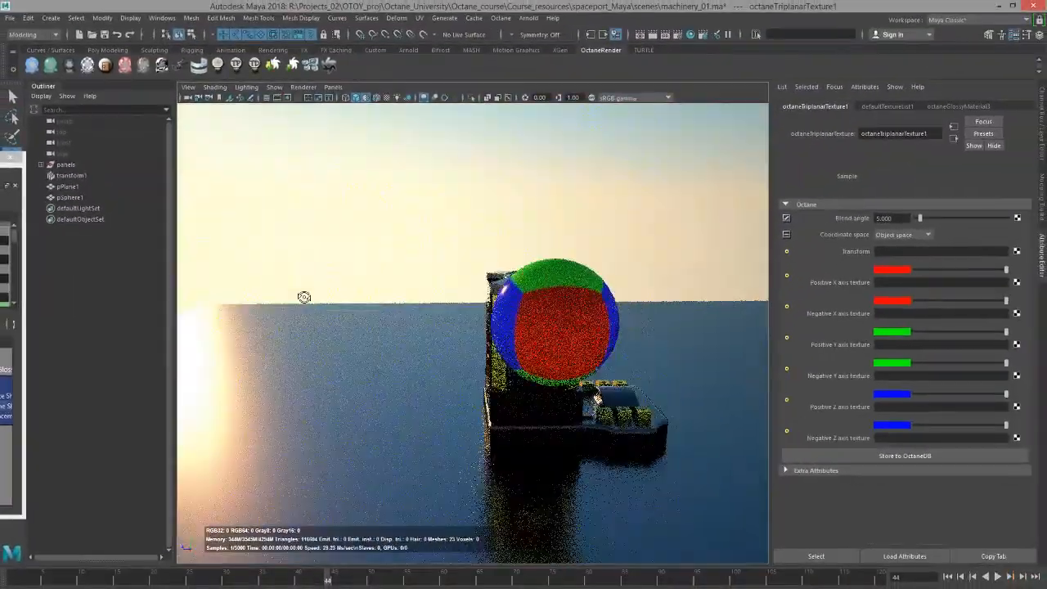
left_click_drag(431, 317, 709, 306, "alt")
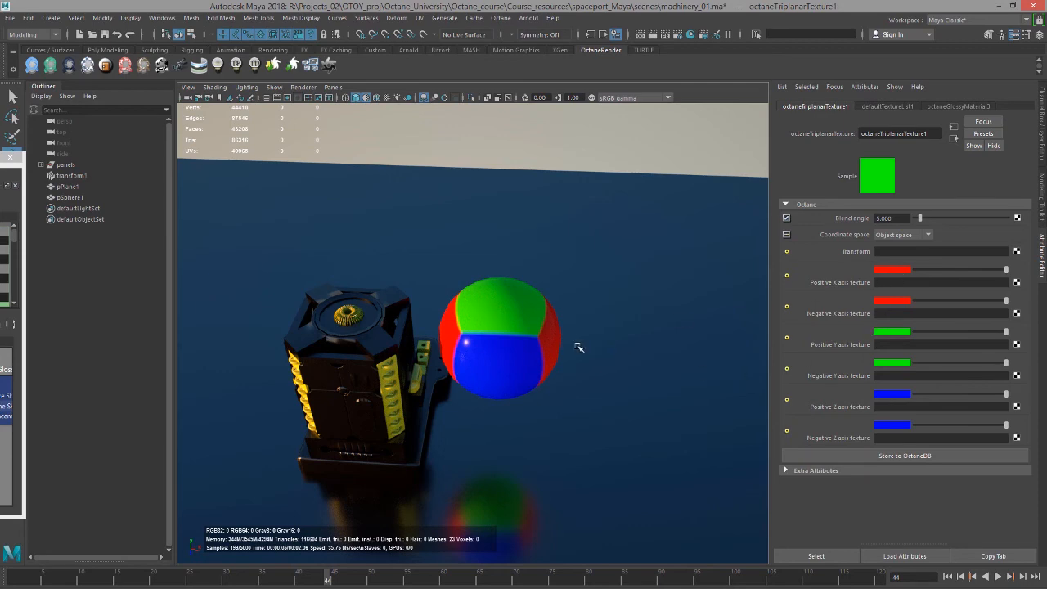
left_click_drag(555, 348, 441, 327, "alt")
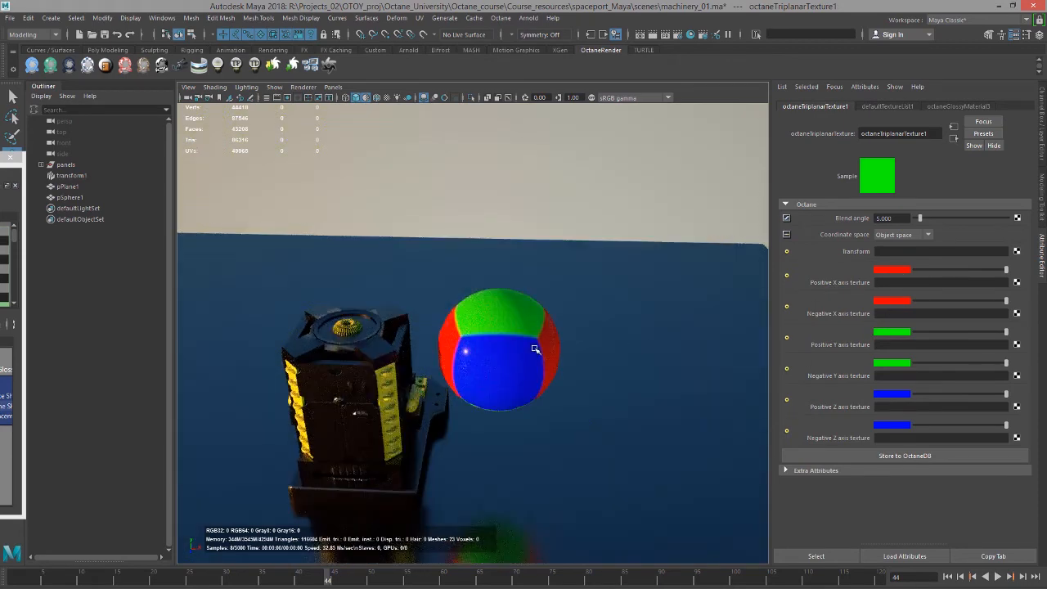
left_click_drag(603, 393, 610, 384, "alt")
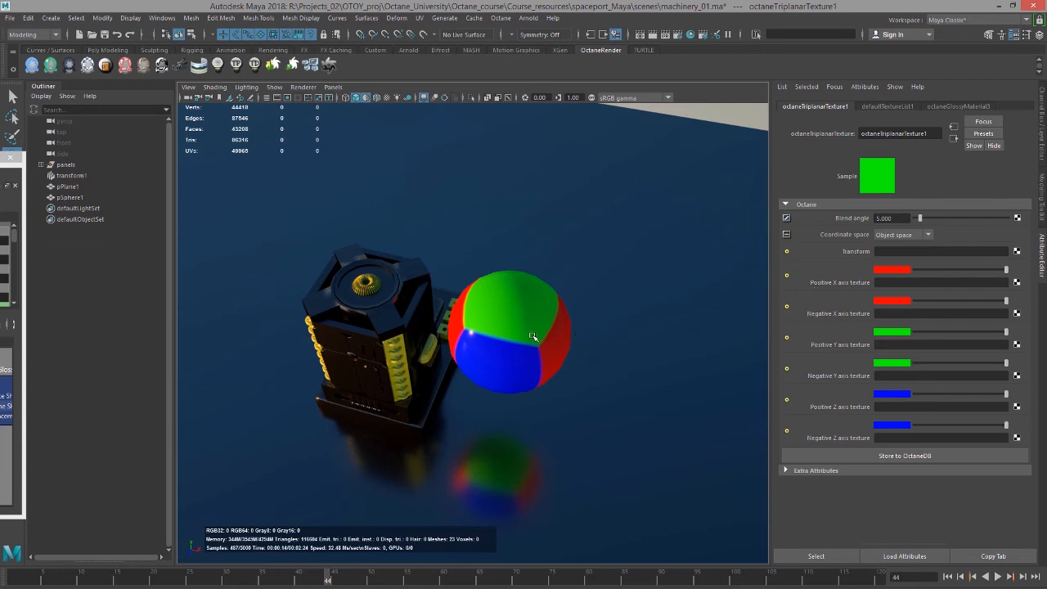
left_click(1017, 282)
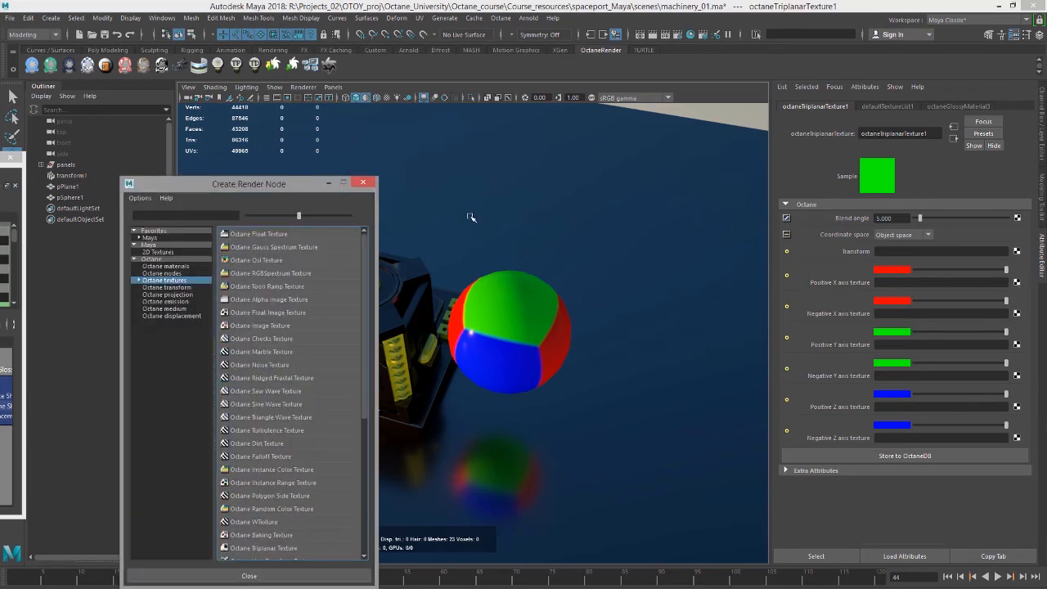
left_click_drag(262, 189, 421, 140)
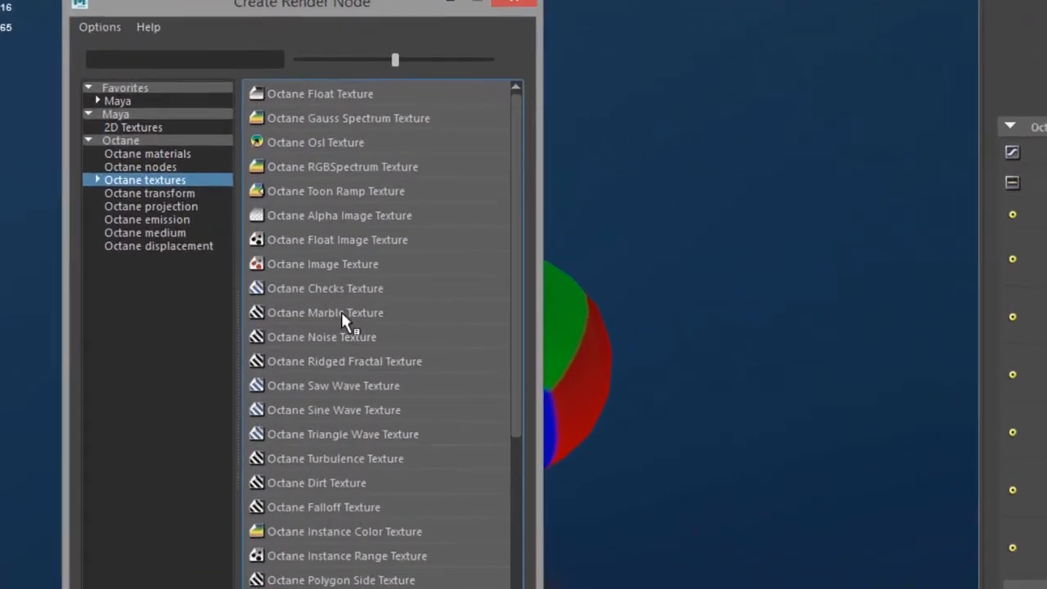
left_click(426, 304)
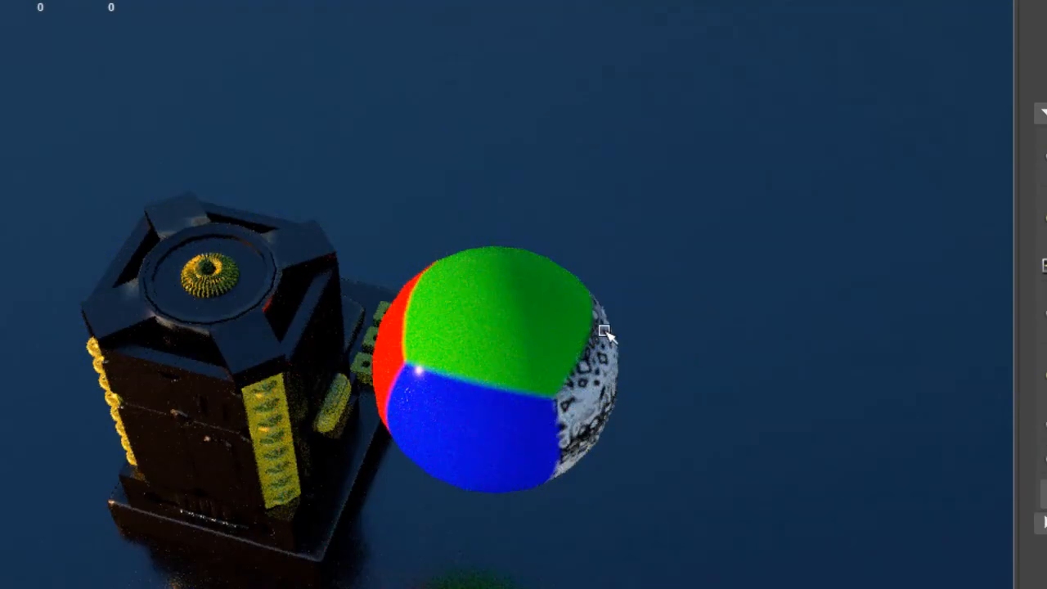
Connect an Octane Noise Texture to the Positive Z axis texture of the triplanar texture.
left_click_drag(500, 292, 434, 233, "alt")
right_click_drag(498, 289, 614, 356, "alt")
right_click_drag(573, 325, 582, 329, "alt")
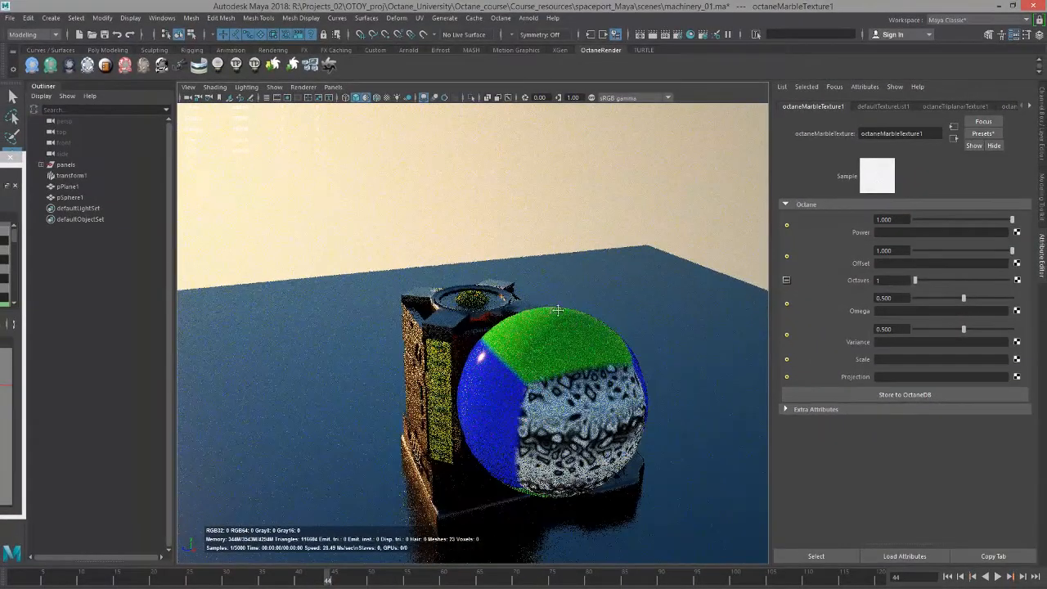
middle_click_drag(583, 328, 526, 262, "alt")
left_click_drag(526, 262, 512, 264, "alt")
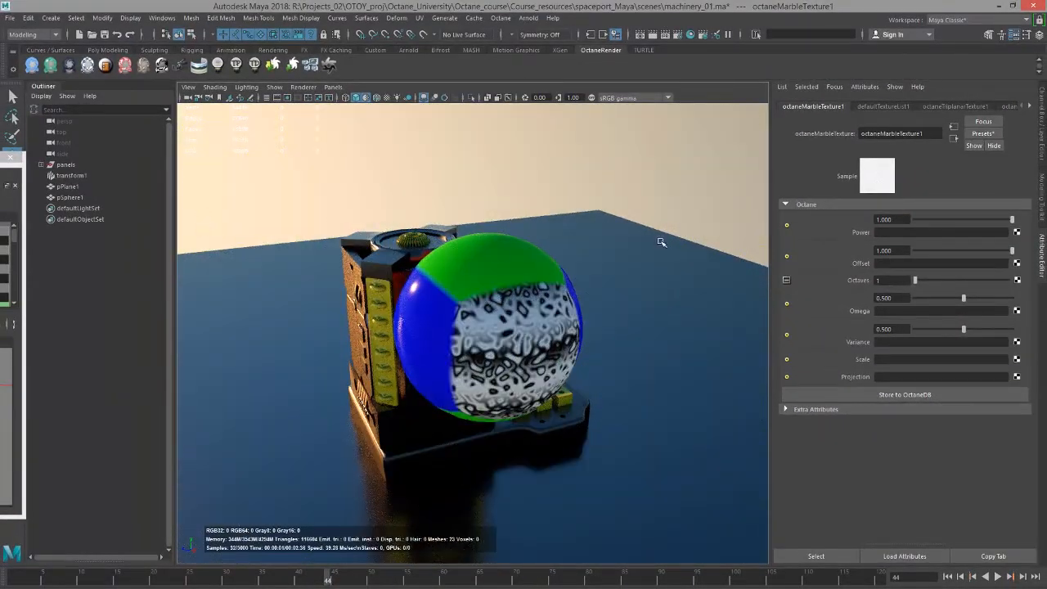
left_click(953, 138)
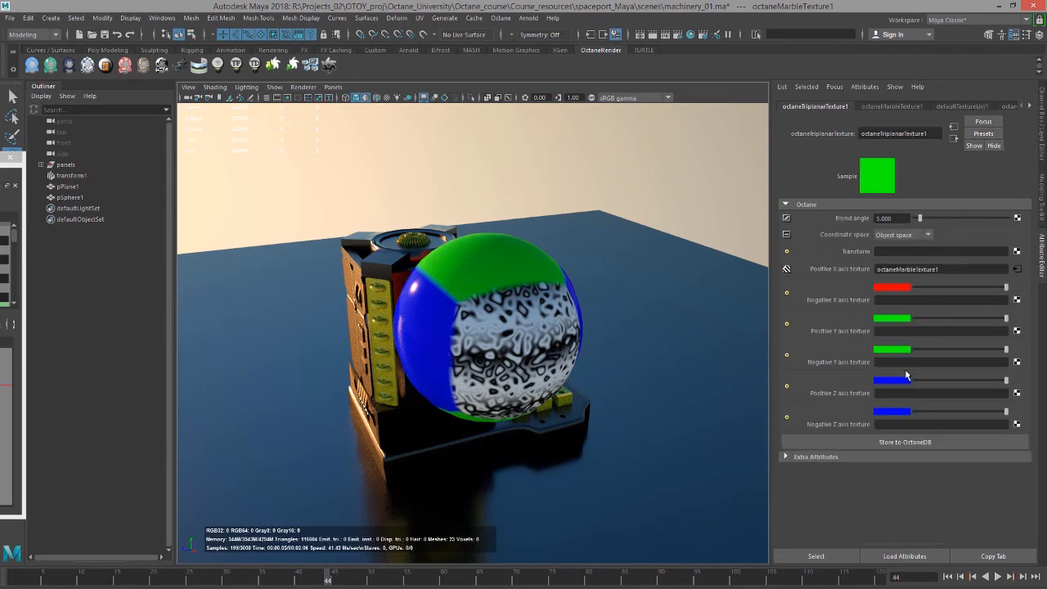
left_click(1017, 393)
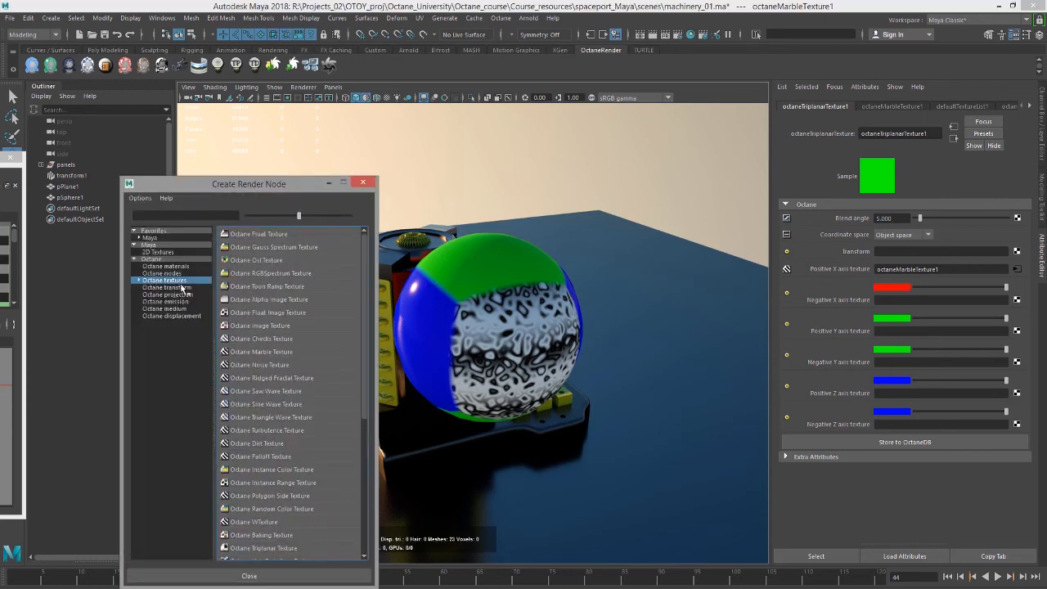
left_click(139, 281)
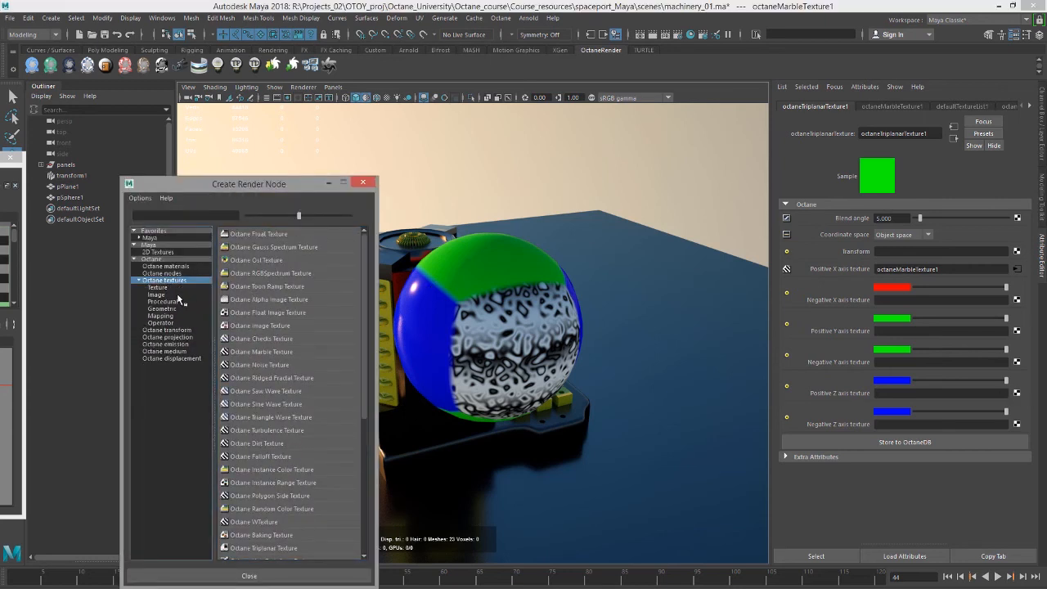
left_click(168, 302)
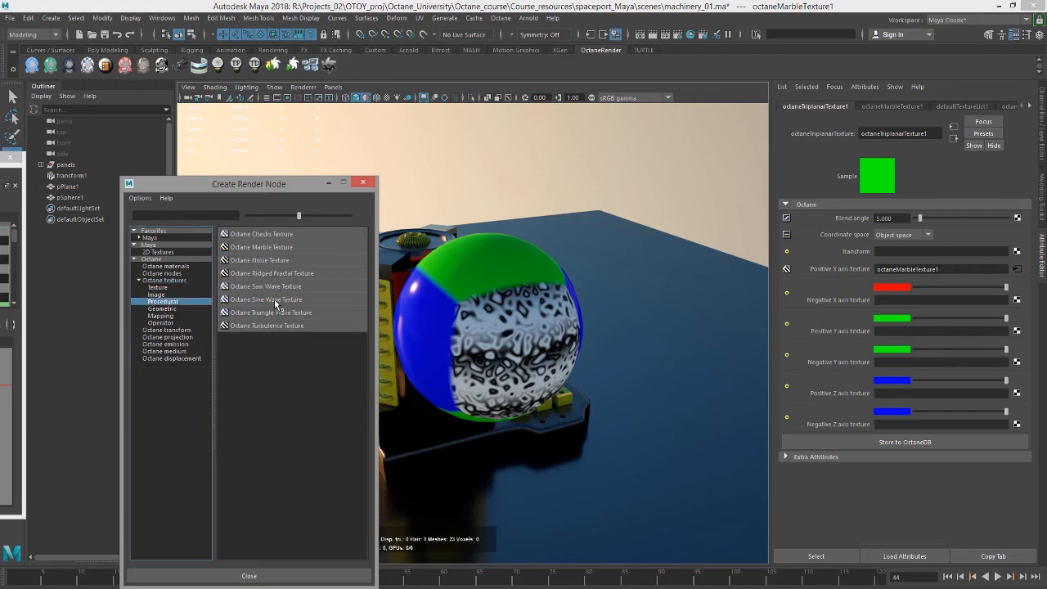
left_click(273, 265)
left_click_drag(352, 311, 471, 296, "alt")
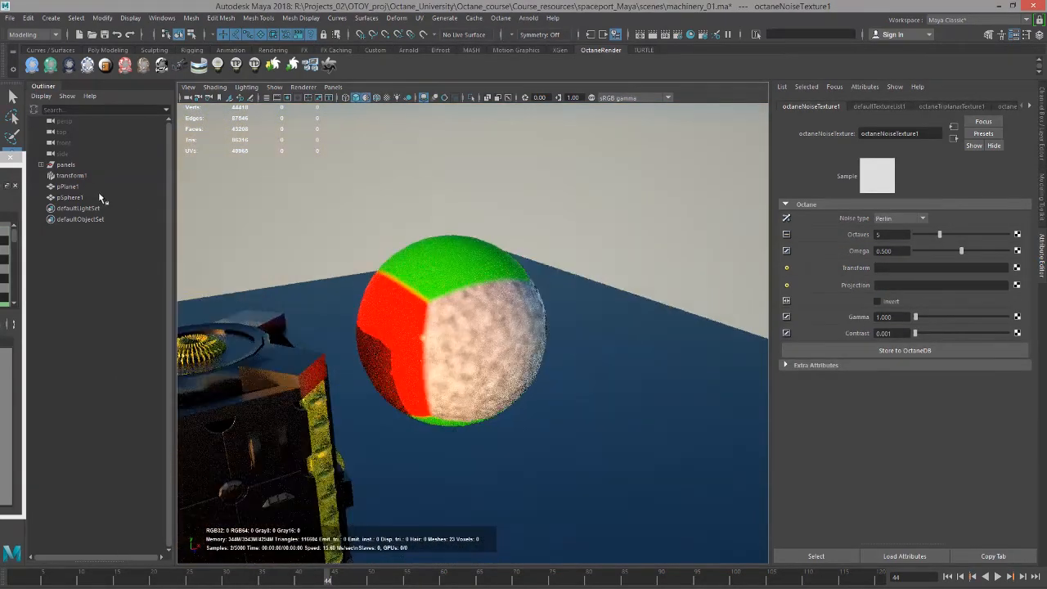
Connect an Octane Checks Texture to the Negative X axis texture of the triplanar texture.
left_click(954, 138)
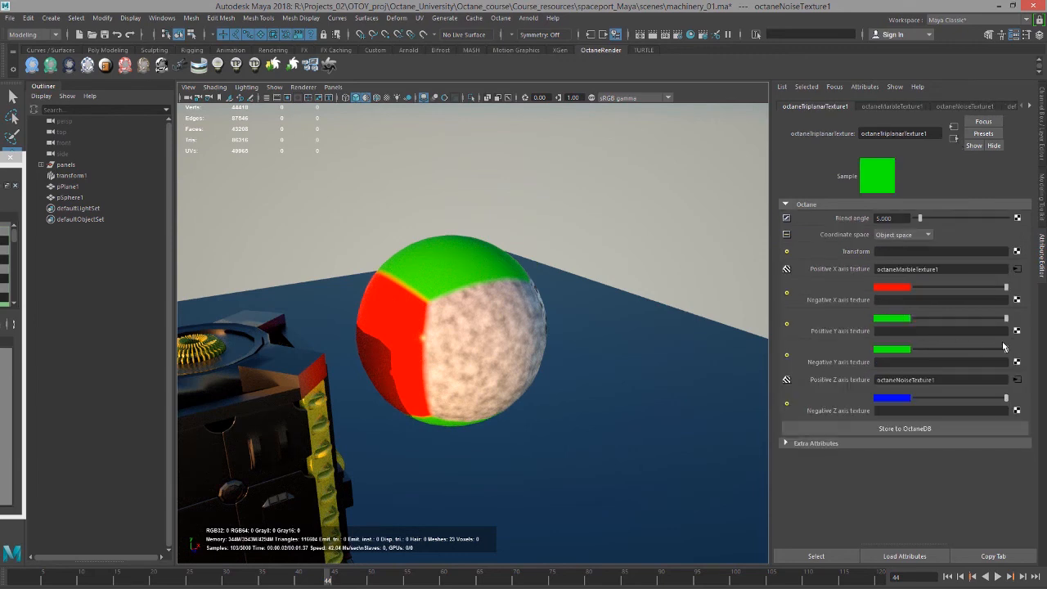
left_click(1018, 299)
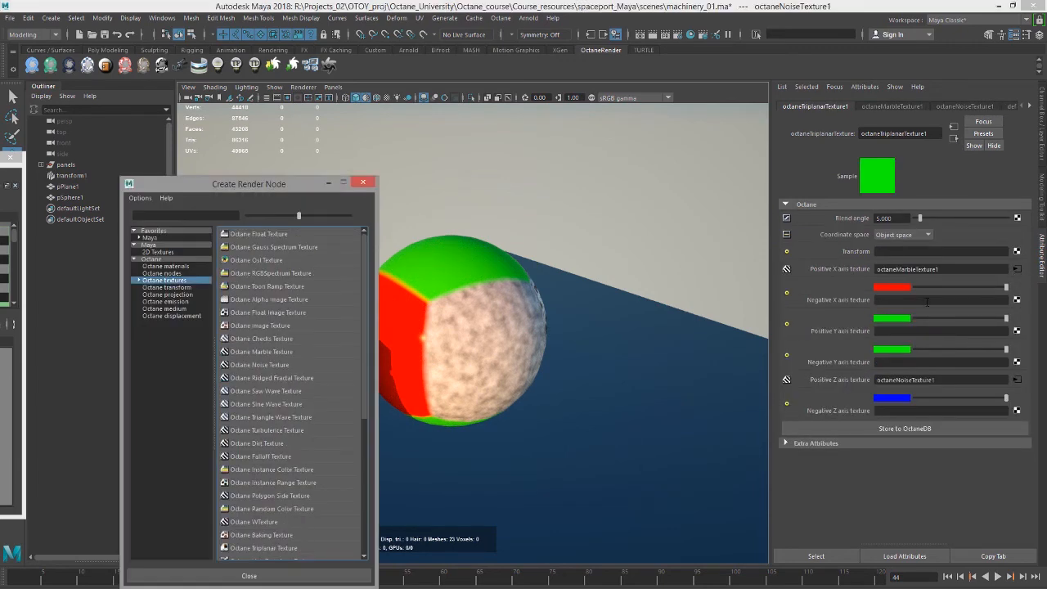
left_click(285, 340)
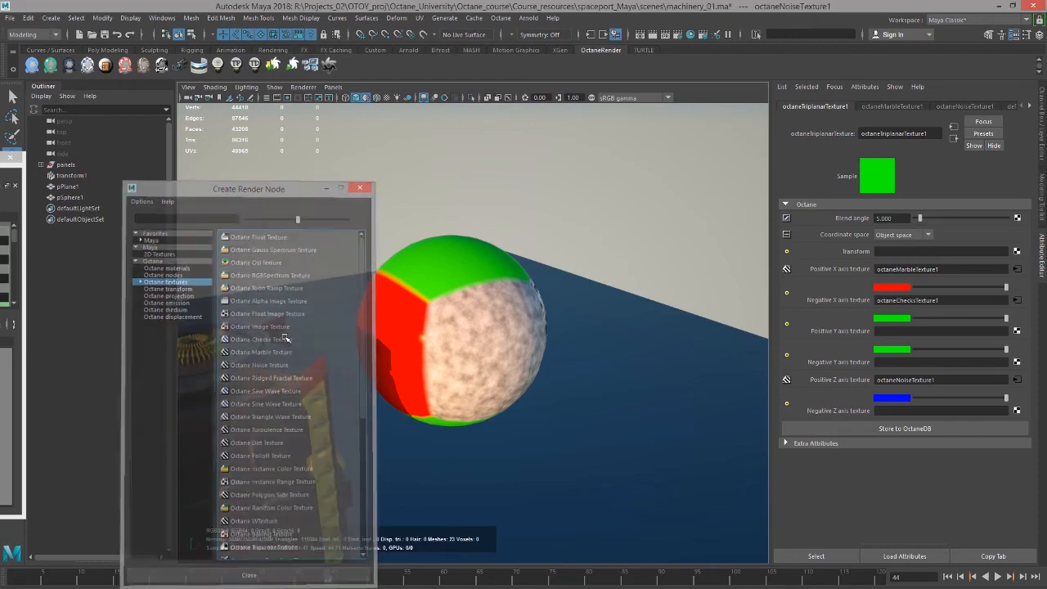
left_click_drag(585, 356, 632, 337, "alt")
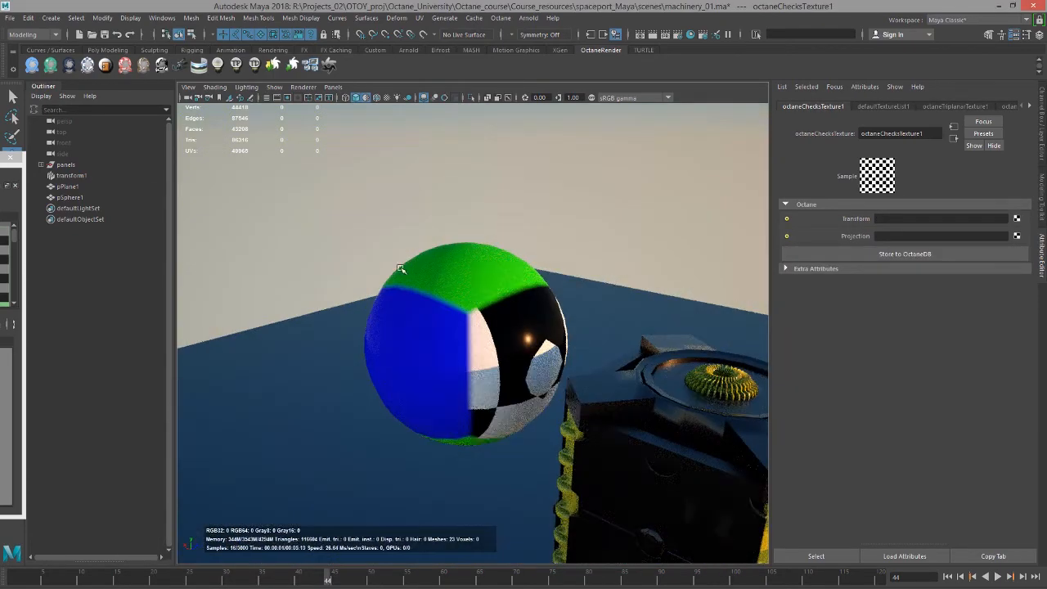
left_click_drag(402, 269, 544, 230, "alt")
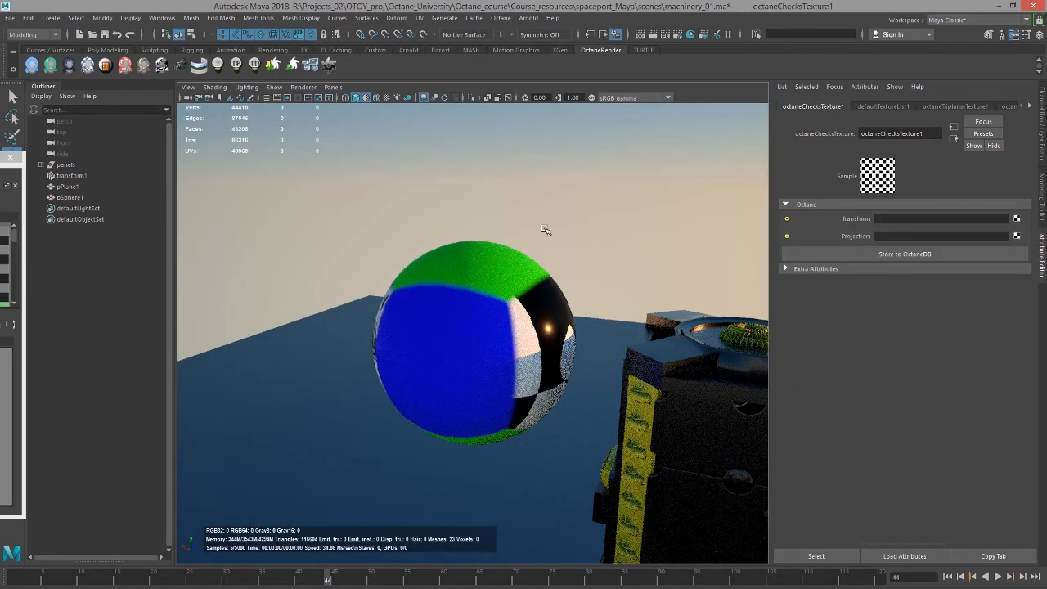
Connect an Octane Ridged Fractal Texture to the Negative Z axis texture of the triplanar texture.
left_click(954, 140)
left_click(1016, 397)
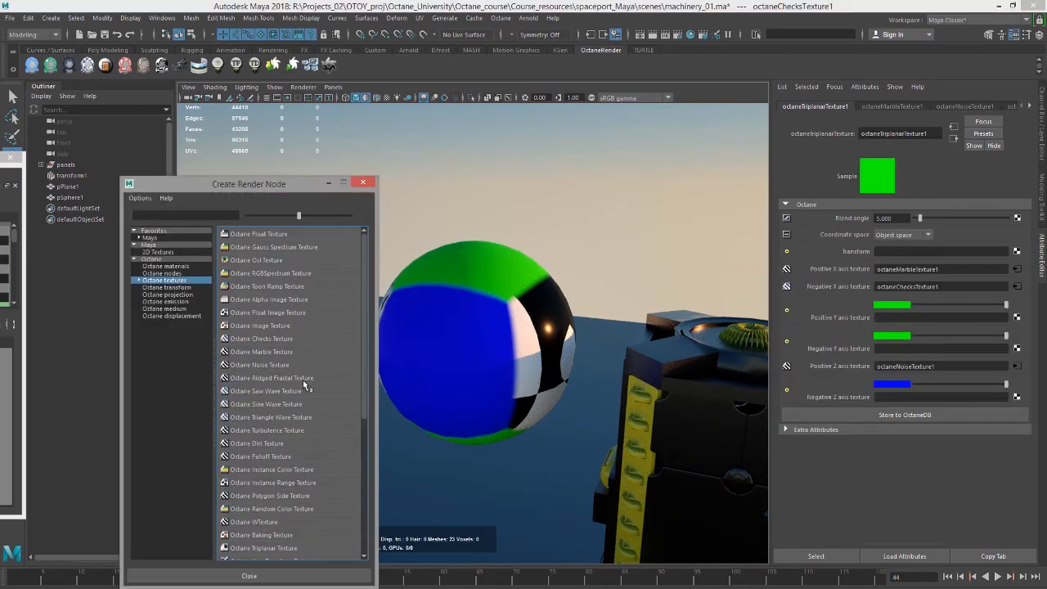
left_click(303, 378)
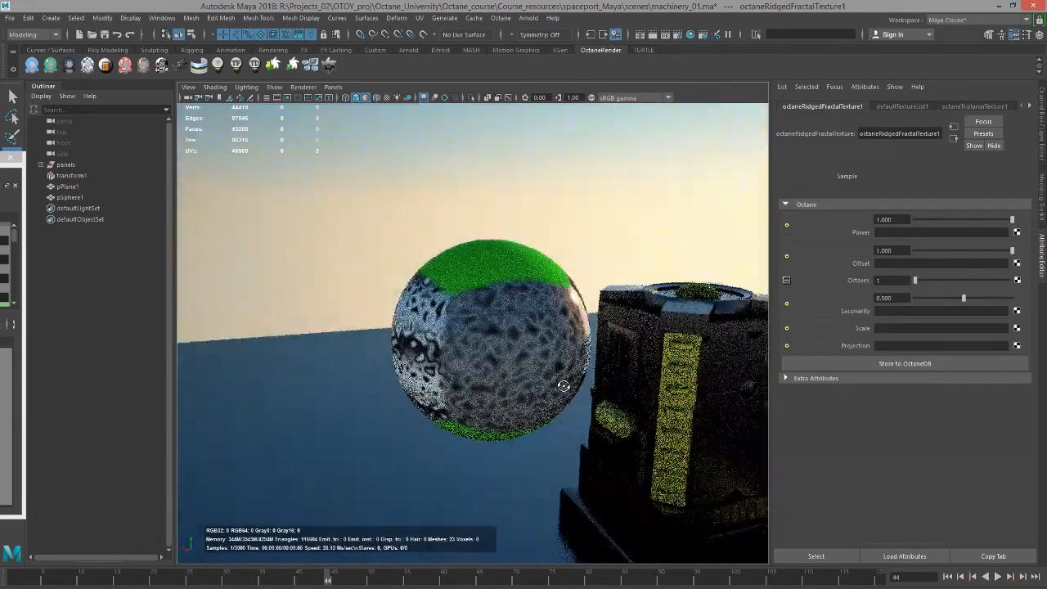
left_click_drag(564, 386, 498, 395, "alt")
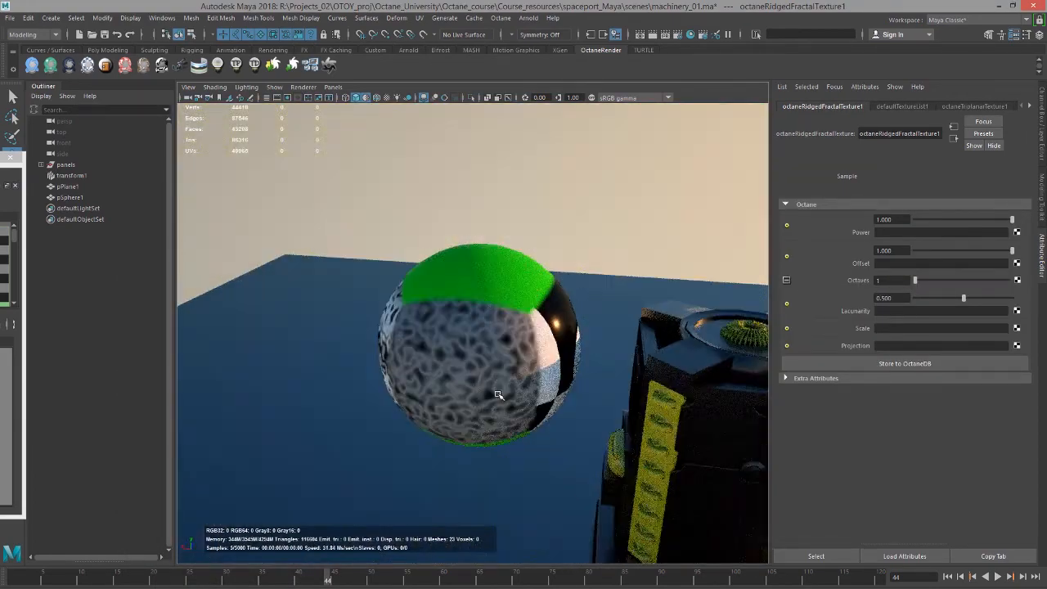
Raise the triplanar texture's Blend angle to about 87 and inspect the blended textures on the sphere.
left_click(953, 137)
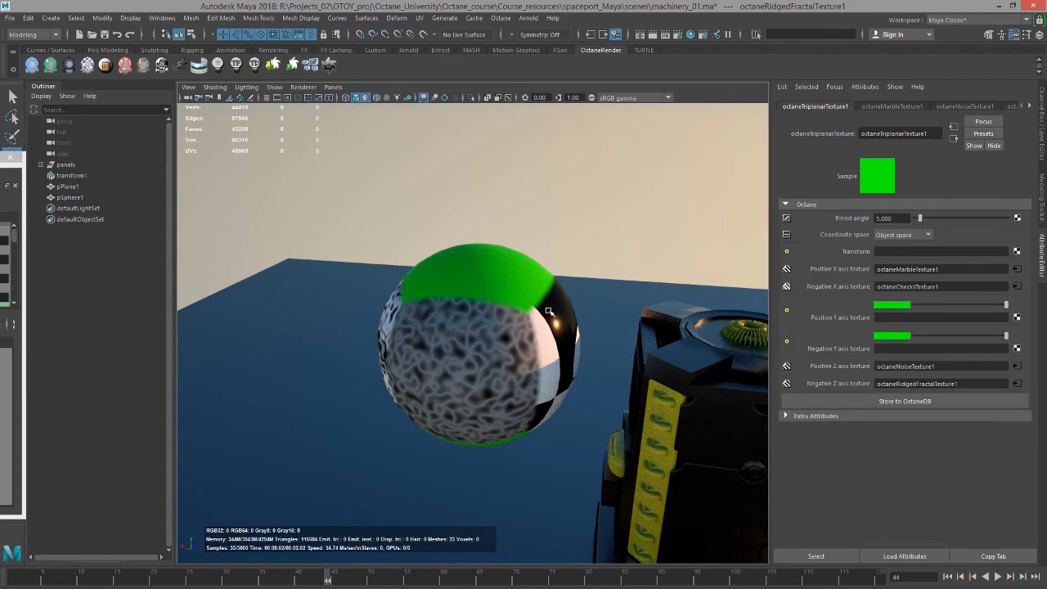
left_click_drag(549, 311, 607, 300, "alt")
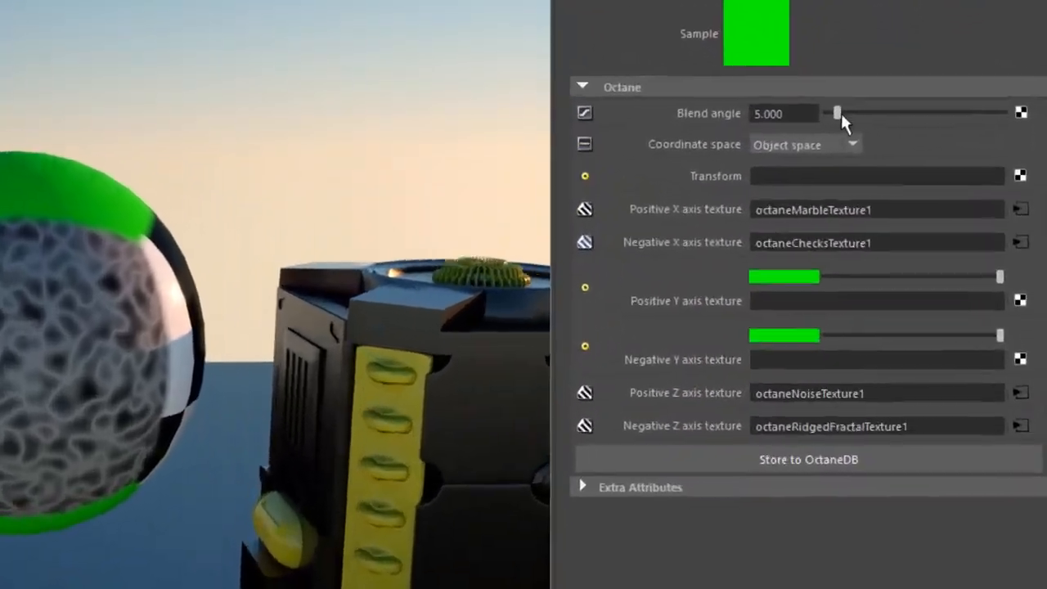
left_click_drag(919, 218, 923, 220)
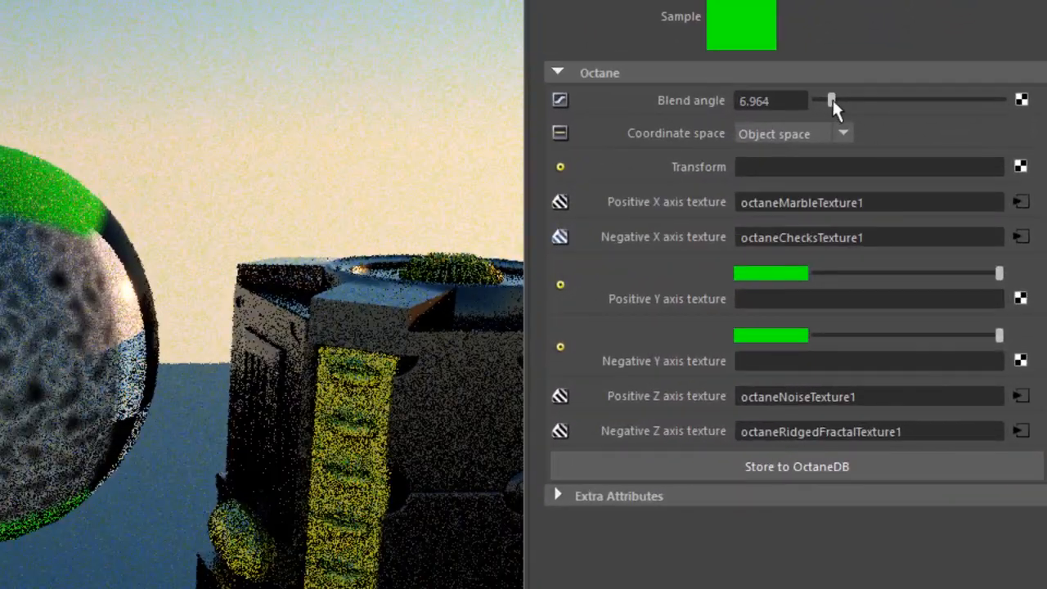
left_click_drag(833, 99, 974, 100)
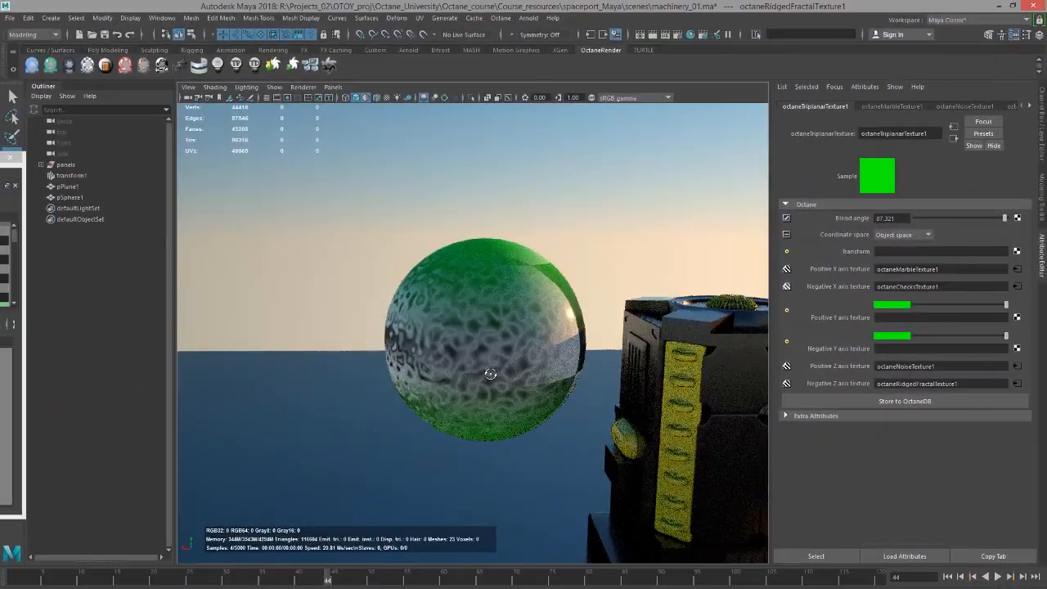
mouse_move(432, 376)
left_mouse_down("alt")
mouse_move(462, 379)
mouse_move(444, 376)
left_mouse_up("alt")
right_click_drag(444, 376, 570, 394, "alt")
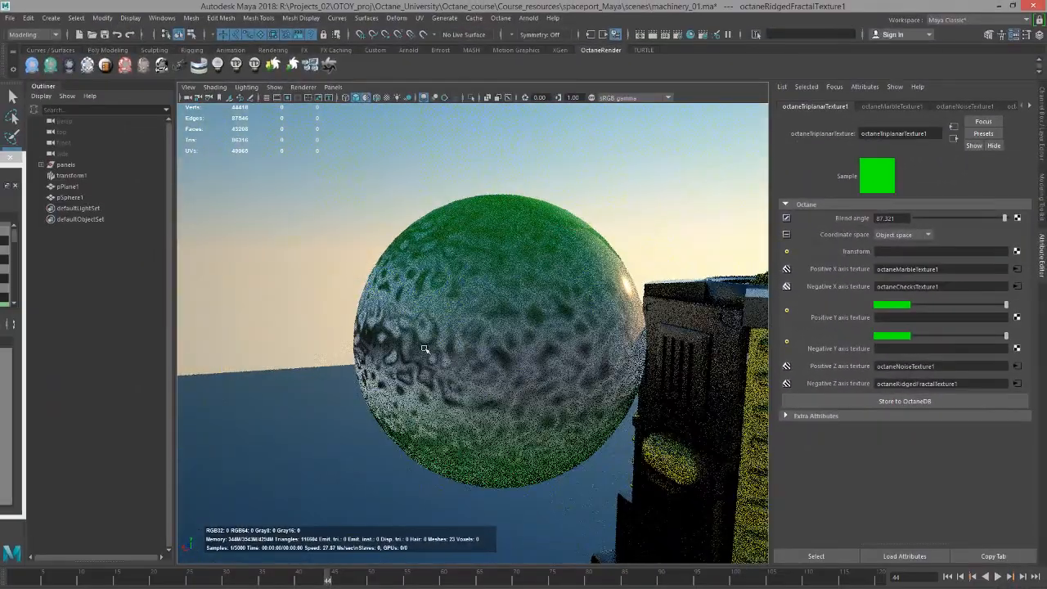
left_click_drag(518, 358, 498, 349, "alt")
Set the triplanar texture's Coordinate space to World space.
left_click(904, 236)
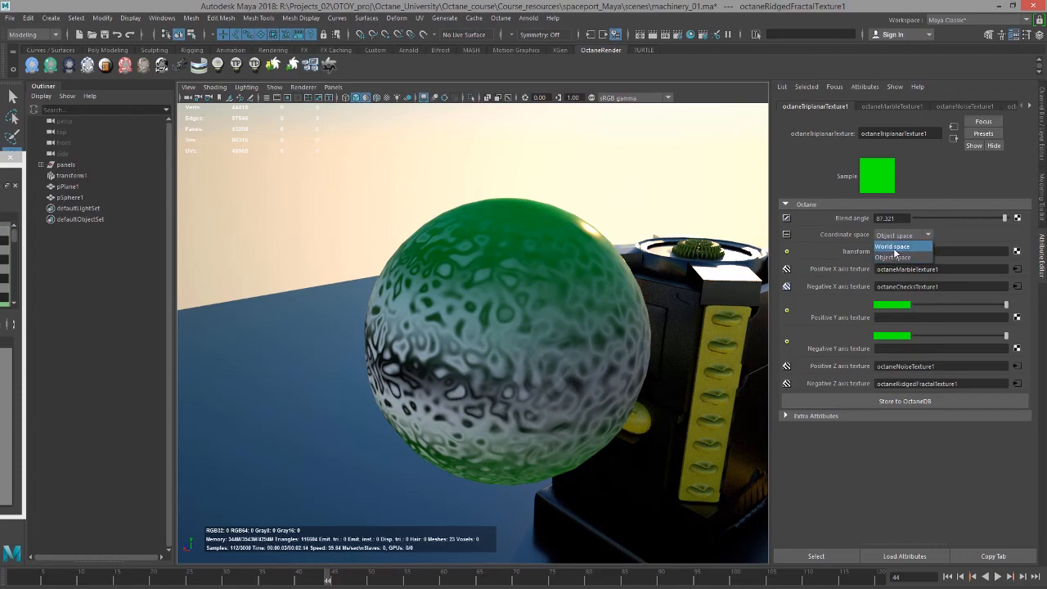
left_click(892, 247)
scroll(507, 347, "down", 3)
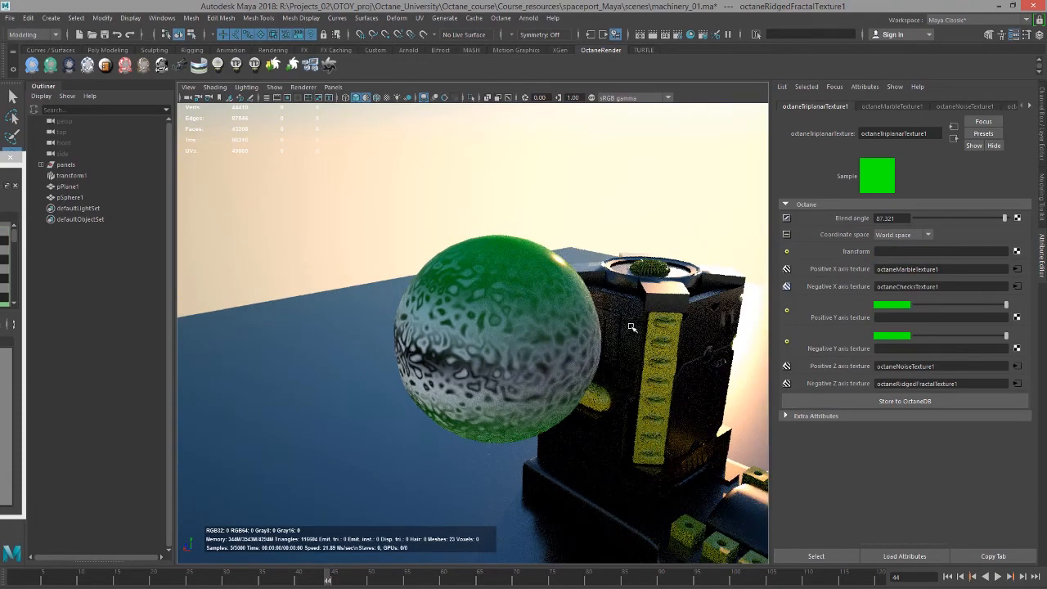
left_click_drag(631, 329, 602, 311, "alt")
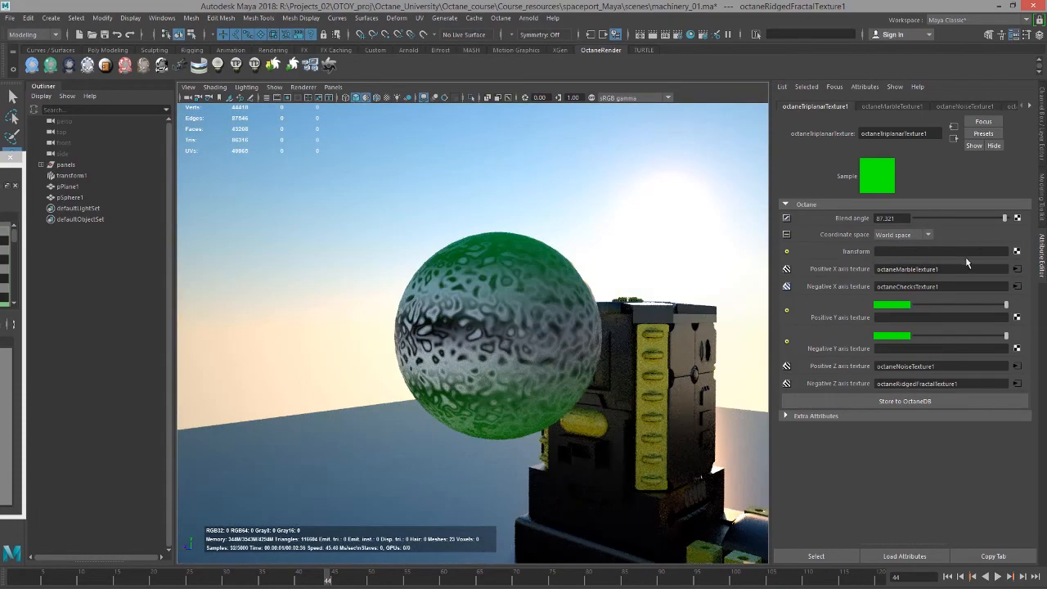
Connect an Octane Full Transform to the triplanar texture's Transform and set its X rotation to 20.
left_click(1017, 252)
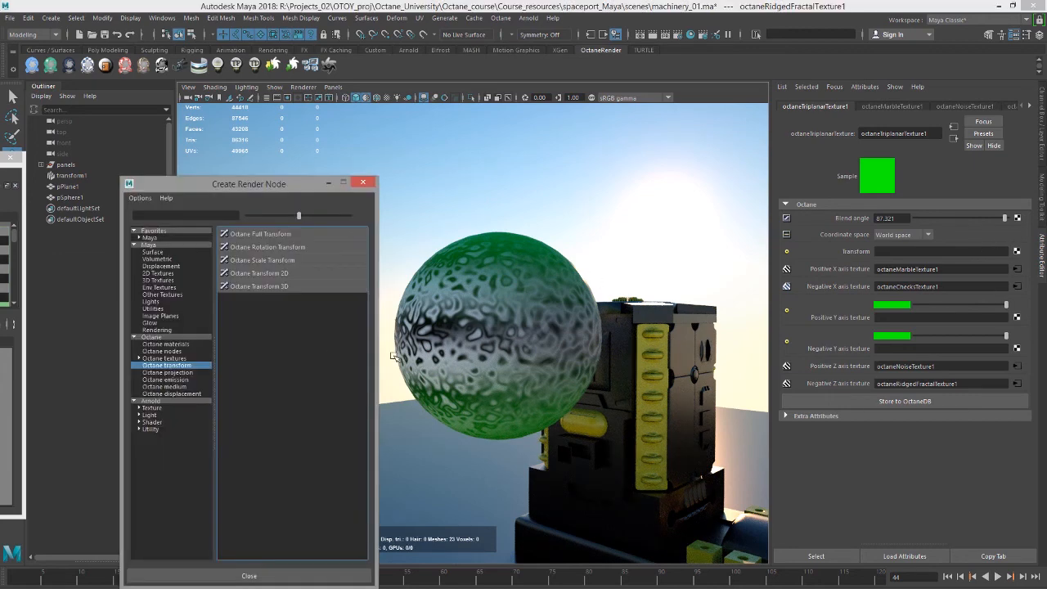
left_click(293, 236)
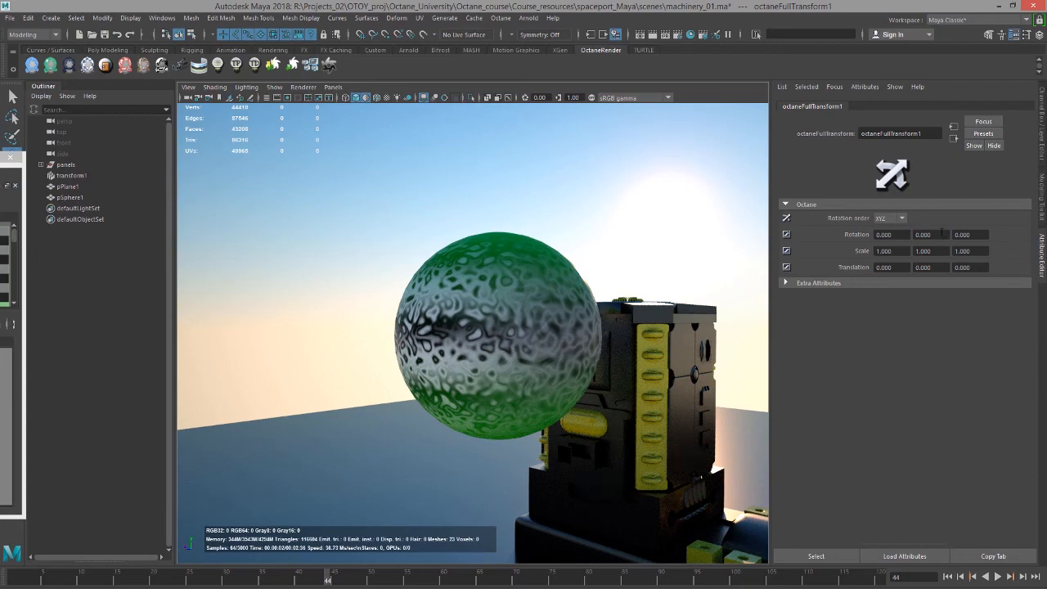
type("20")
key("Return")
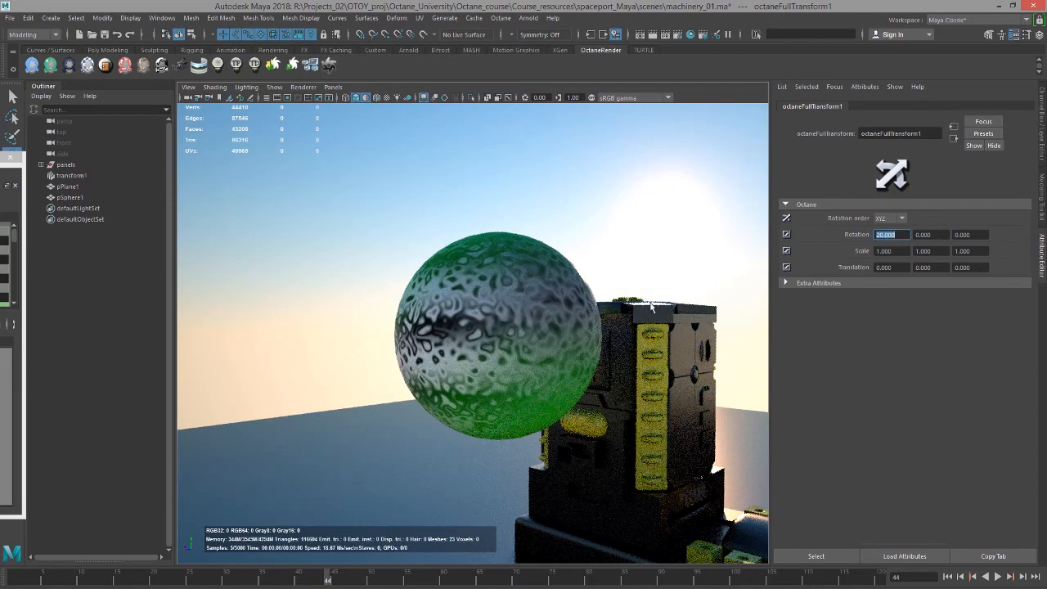
left_click_drag(448, 362, 368, 368, "alt")
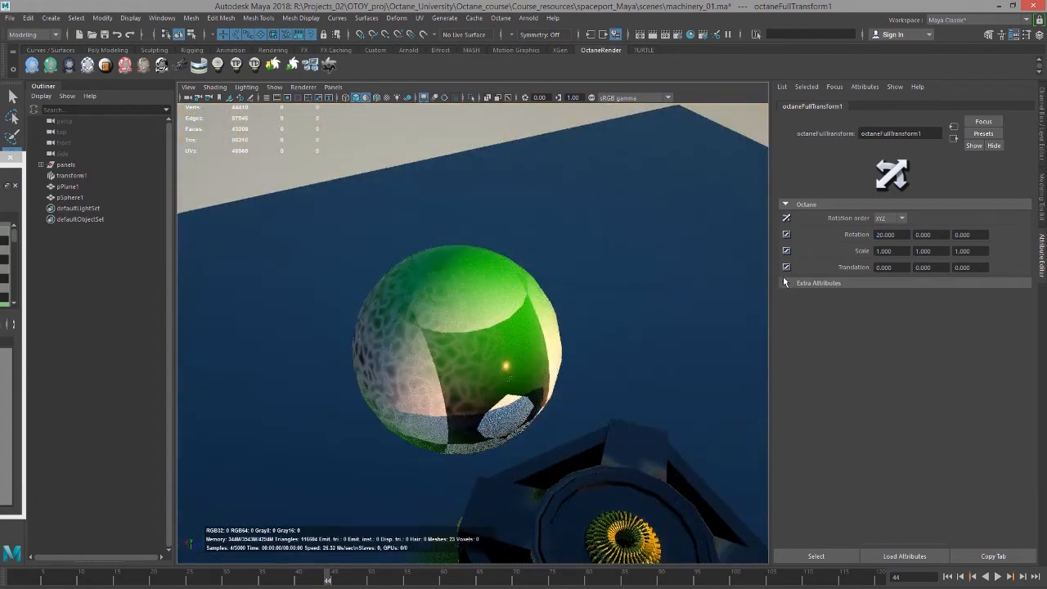
Set the full transform's X rotation to 60 and inspect the sphere from another angle.
left_click_drag(898, 236, 864, 238)
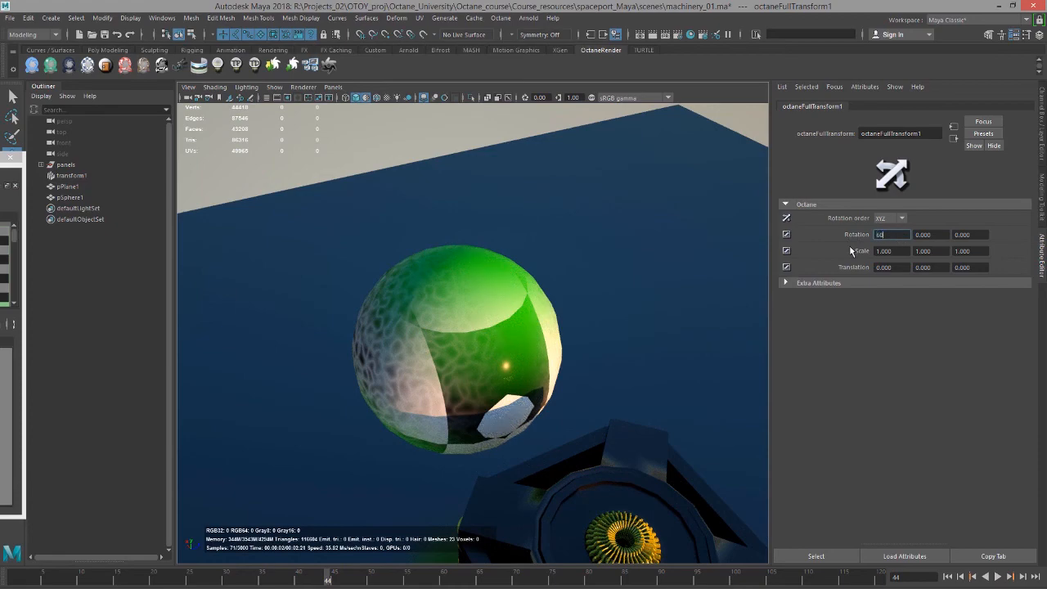
type("60")
key("Return")
left_click_drag(601, 351, 762, 243, "alt")
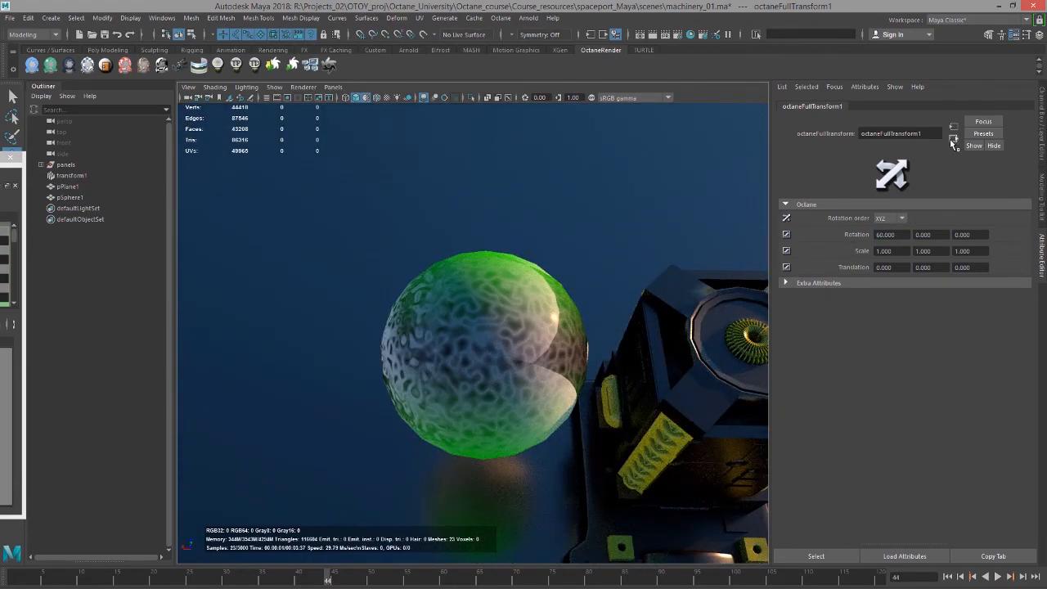
Lower the triplanar texture's Blend angle to 0 for hard edges between the axis textures.
left_click(953, 140)
left_click_drag(937, 219, 914, 218)
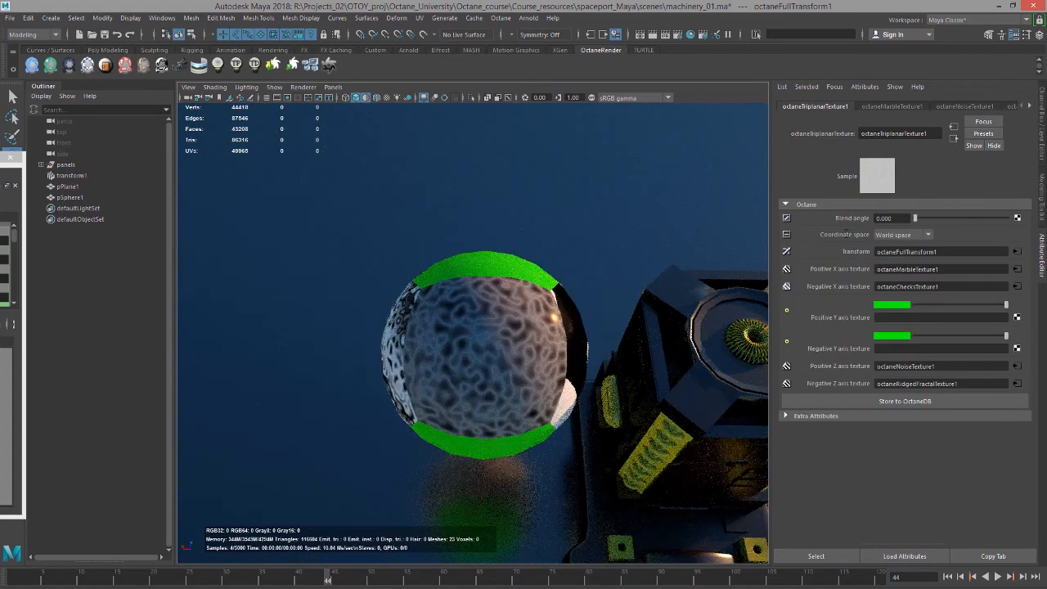
left_click_drag(595, 323, 610, 302, "alt")
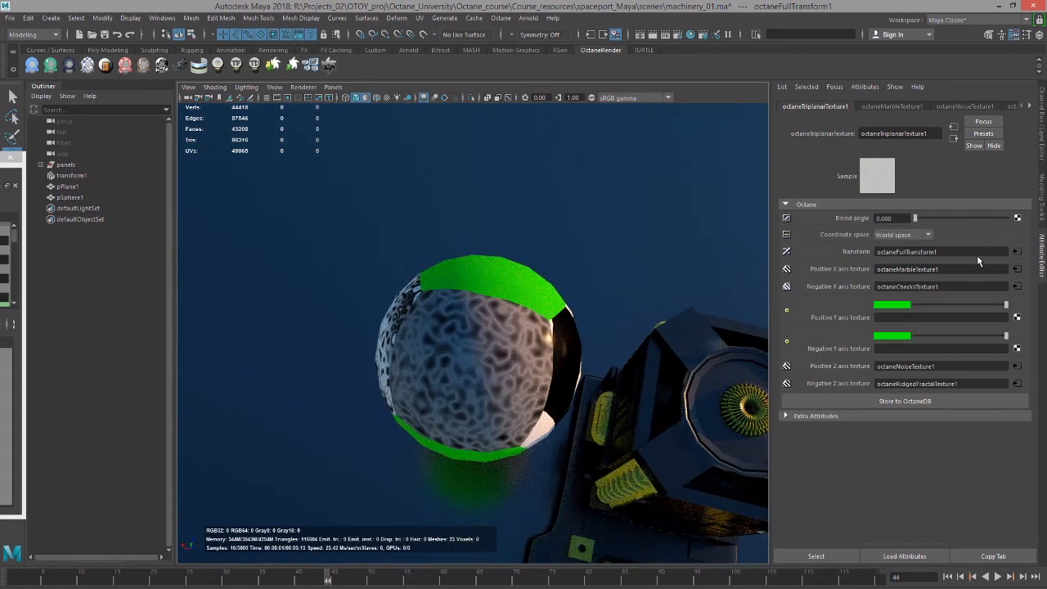
Set the X rotation of the triplanar texture's full transform to 90.
left_click(1016, 252)
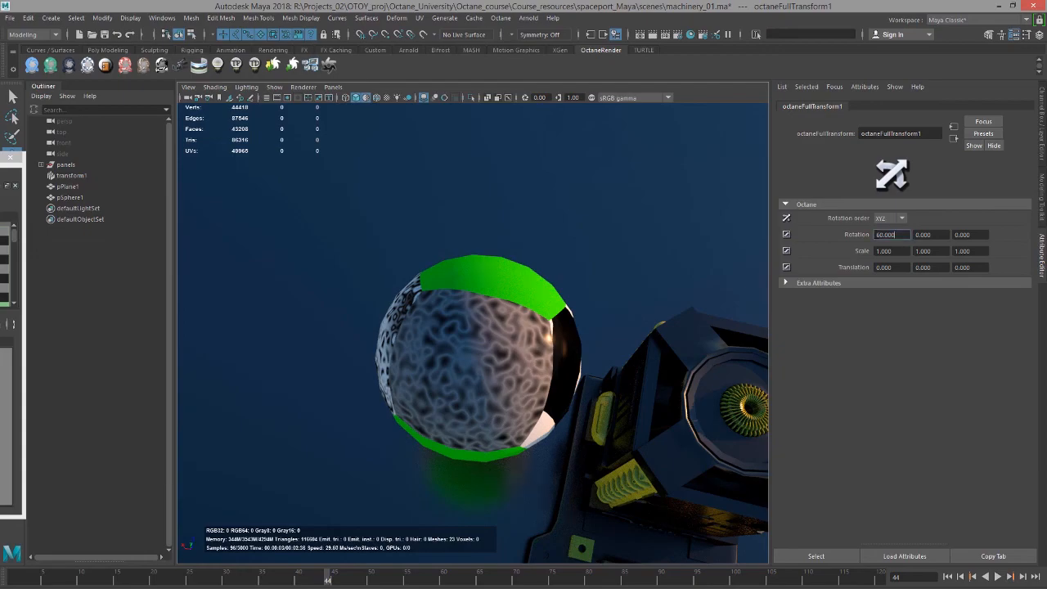
type("90")
key("Return")
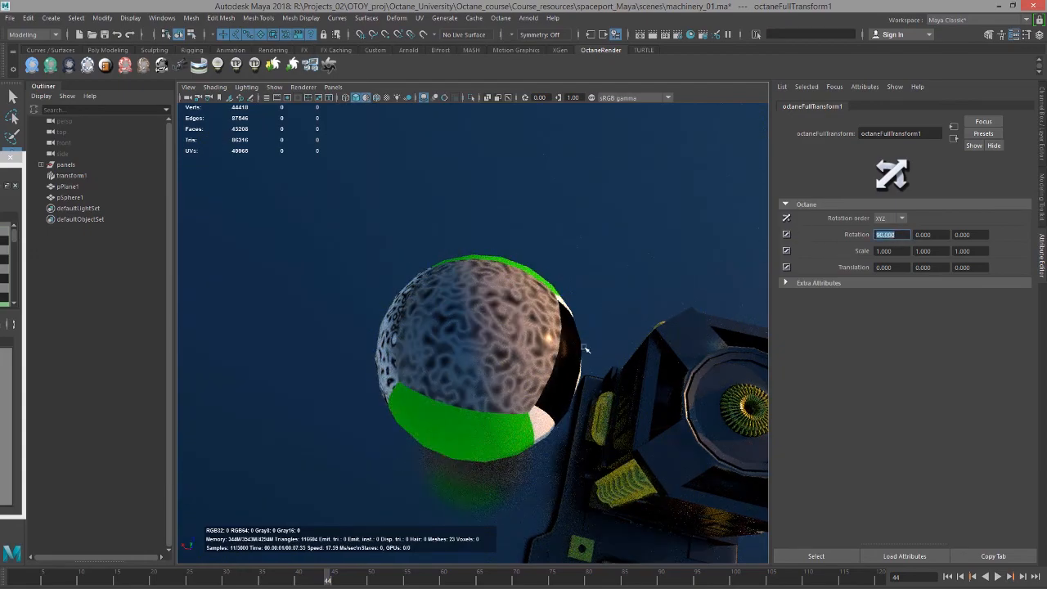
left_click_drag(638, 344, 642, 306, "alt")
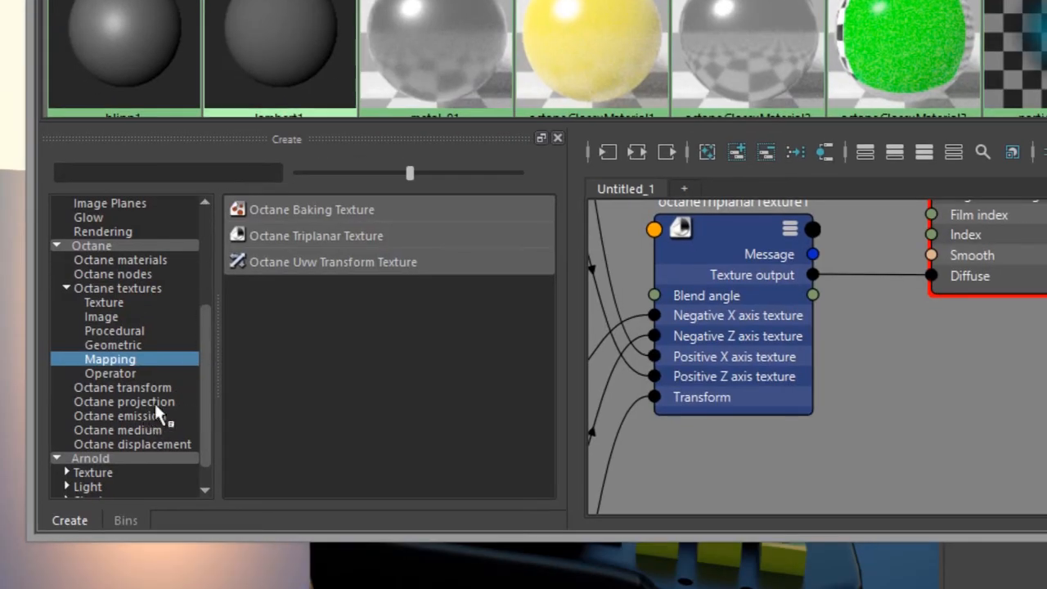
List the available Octane transform nodes and Octane projection nodes in the Hypershade.
left_click(159, 390)
left_click(166, 402)
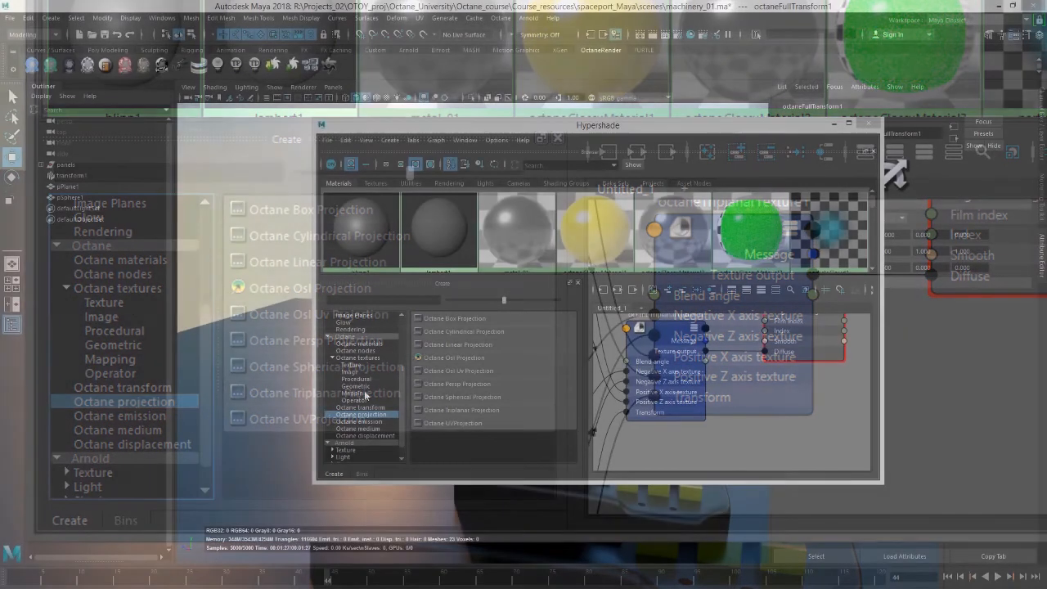
List the Octane mapping textures in the Hypershade and delete the test sphere from the scene.
left_click(365, 393)
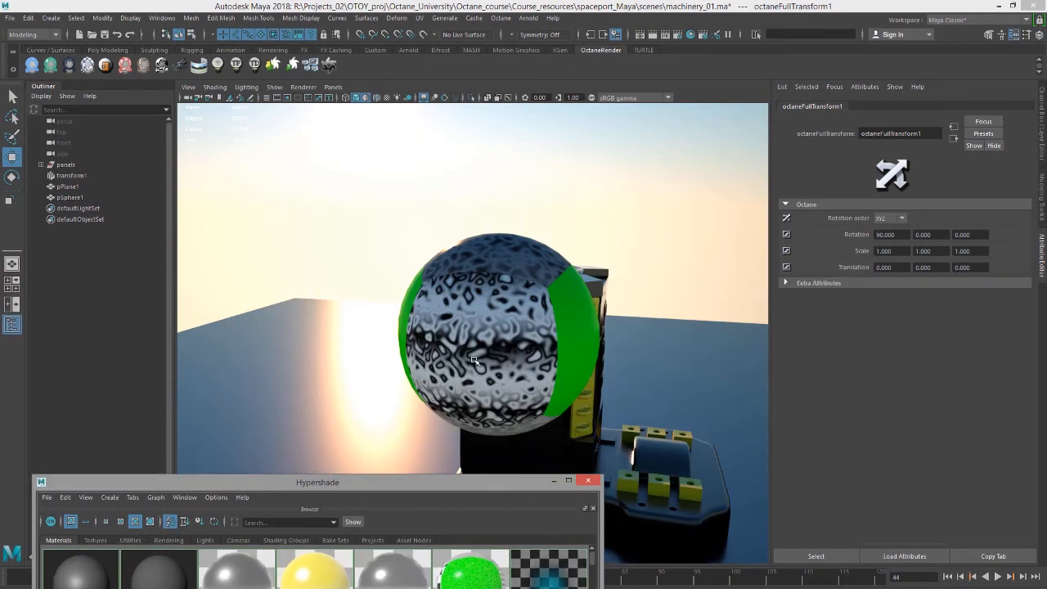
left_click(534, 279)
key("Delete")
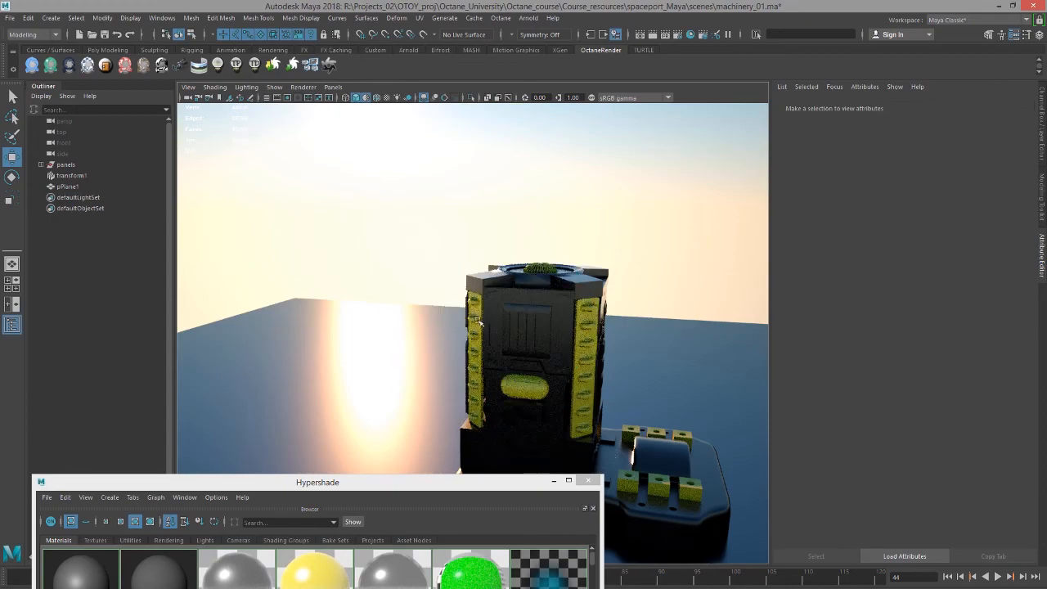
Select the large four-section panel on the machinery model and place the Hypershade where both stay in sight.
left_click_drag(497, 337, 463, 321, "alt")
left_click(442, 324)
middle_click_drag(463, 321, 477, 318, "alt")
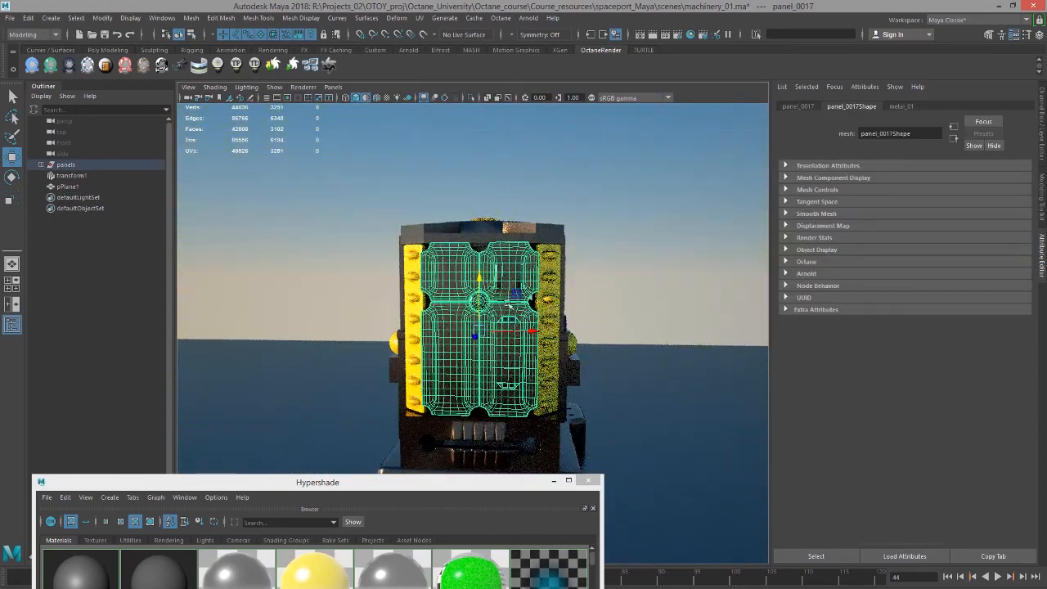
scroll(501, 300, "up", 6)
left_click_drag(498, 297, 554, 296, "alt")
scroll(492, 301, "down", 3)
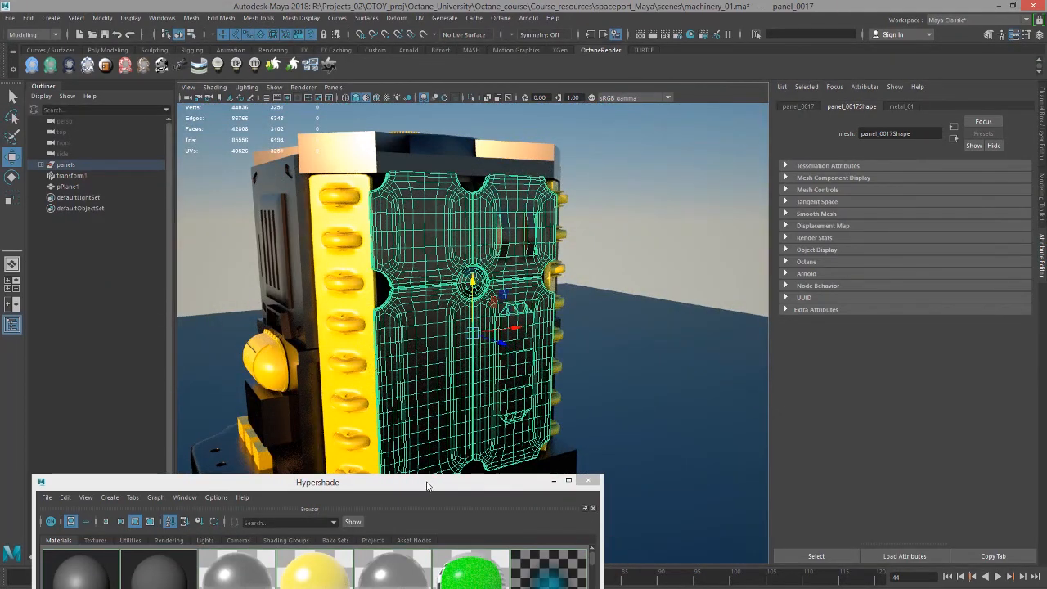
left_click_drag(426, 486, 851, 121)
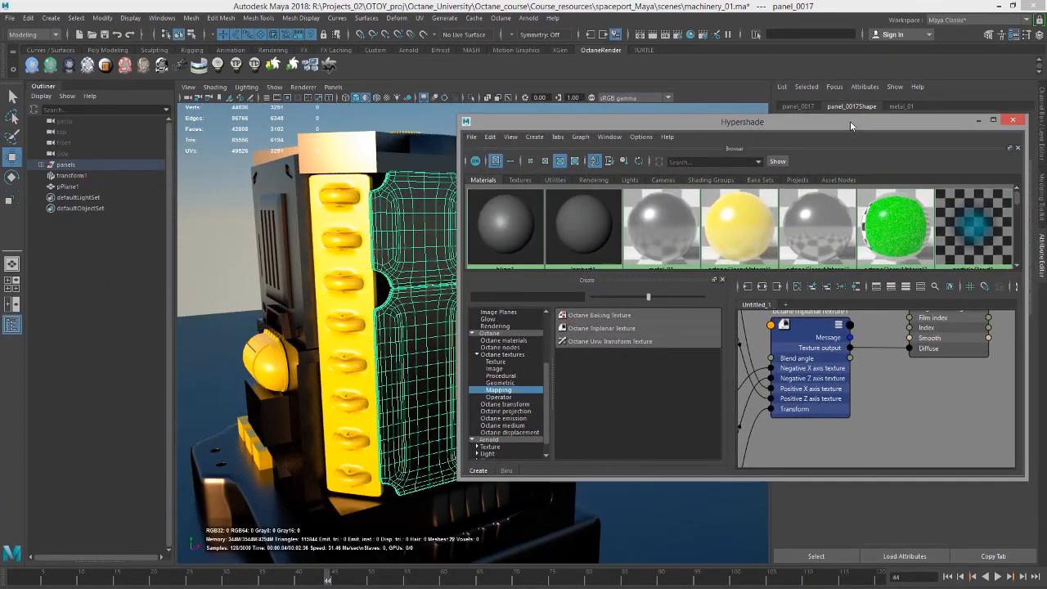
left_click_drag(420, 327, 365, 354, "alt")
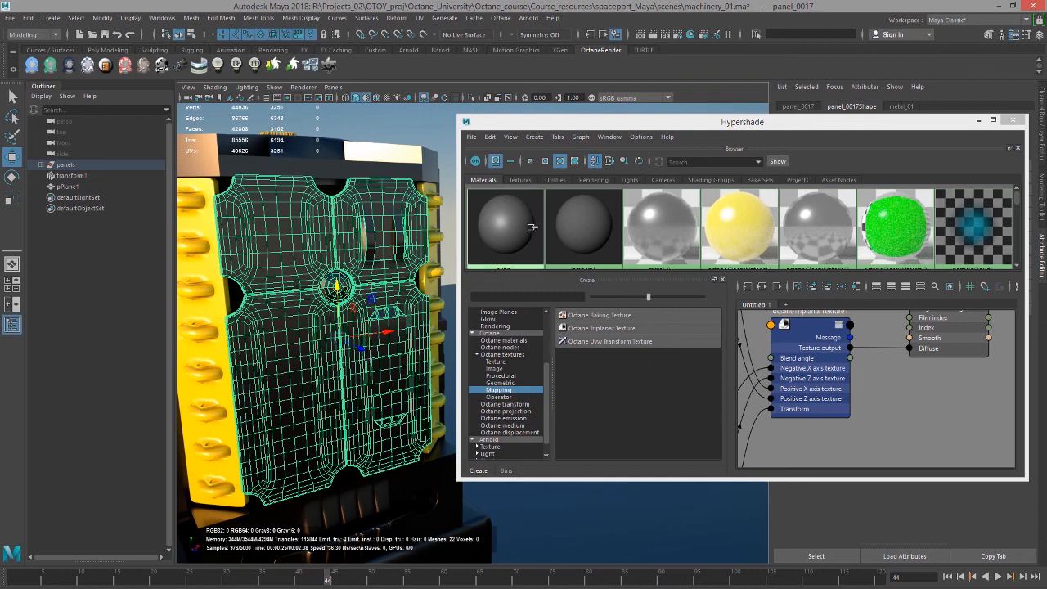
Graph the selected panel's material in the Hypershade and select the metal_01 node.
left_click(580, 137)
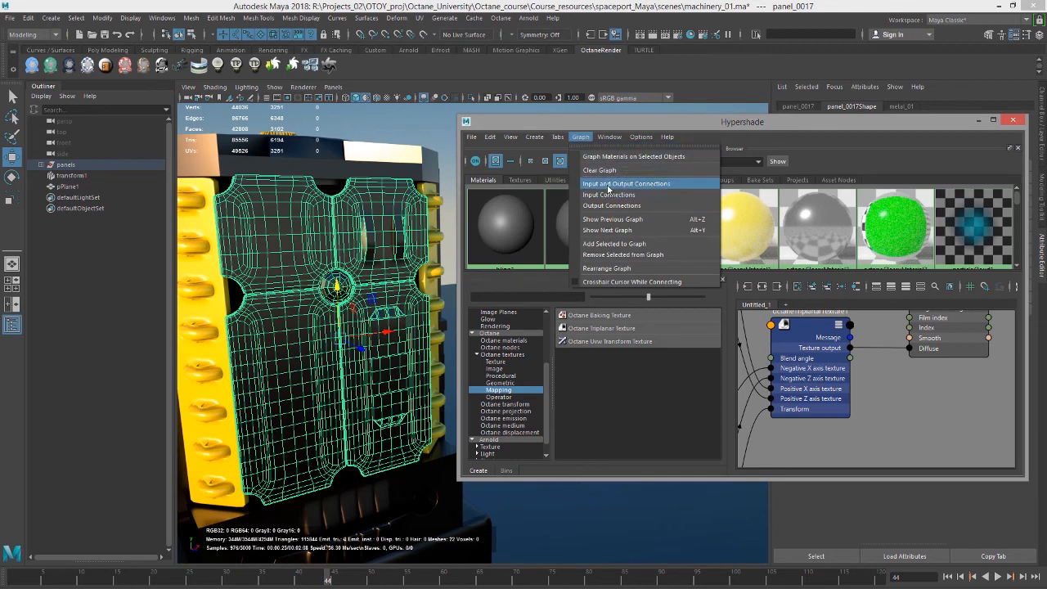
left_click(630, 156)
middle_click_drag(813, 383, 846, 359, "alt")
right_click_drag(833, 359, 854, 362, "alt")
middle_click_drag(838, 334, 840, 352, "alt")
left_click(840, 357)
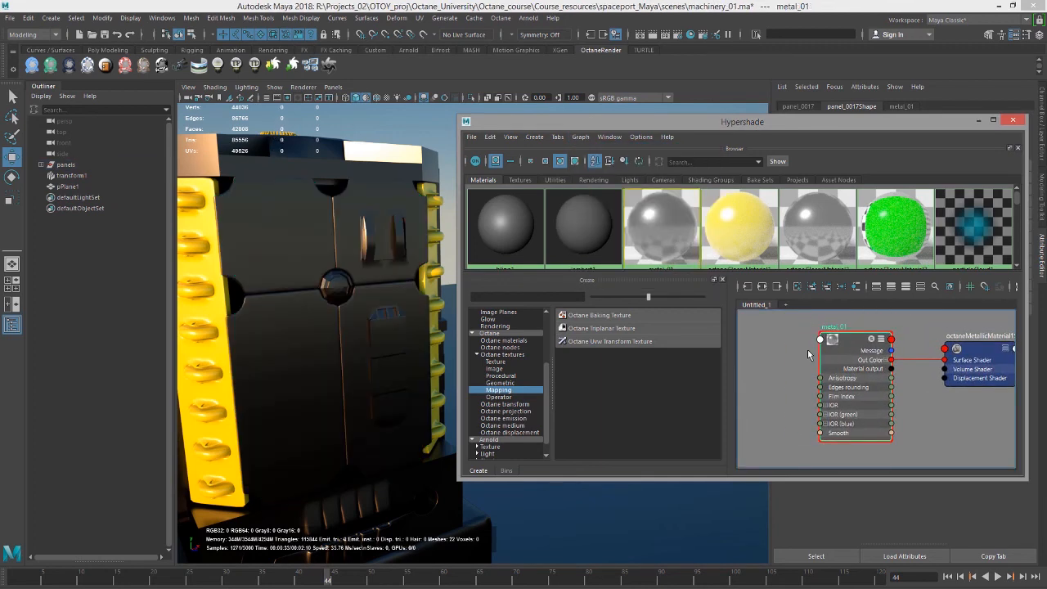
Select all objects that use the metal_01 material and view them on the machinery model.
right_click(856, 349)
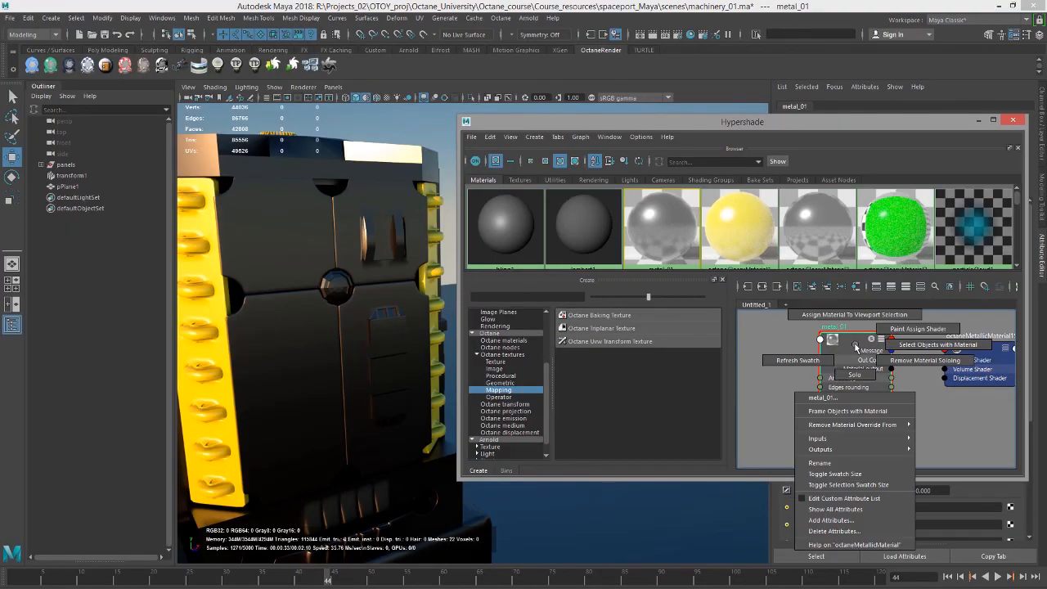
left_click(900, 346)
left_click_drag(342, 424, 321, 403, "alt")
scroll(321, 402, "up", 3)
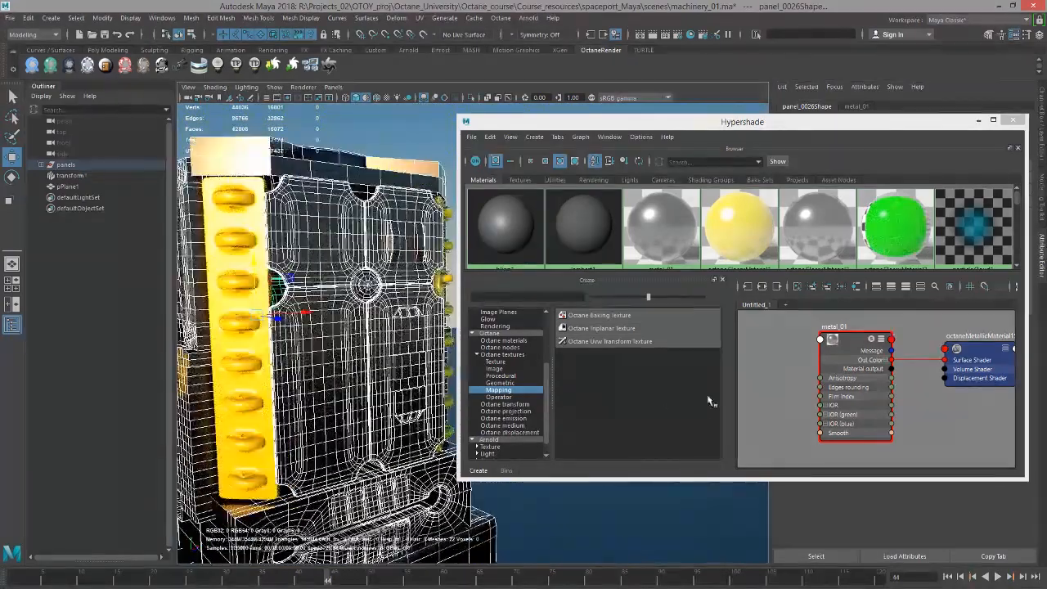
Connect a new Octane Float Image Texture to the Bump channel of metal_01.
left_click(836, 360)
scroll(818, 372, "down", 3)
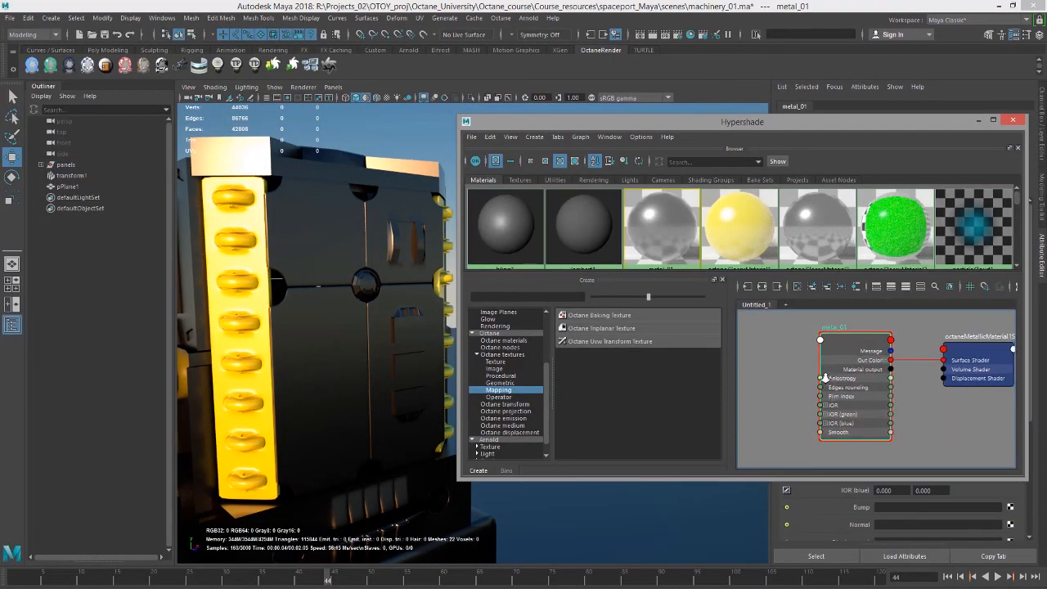
middle_click_drag(838, 377, 846, 376, "alt")
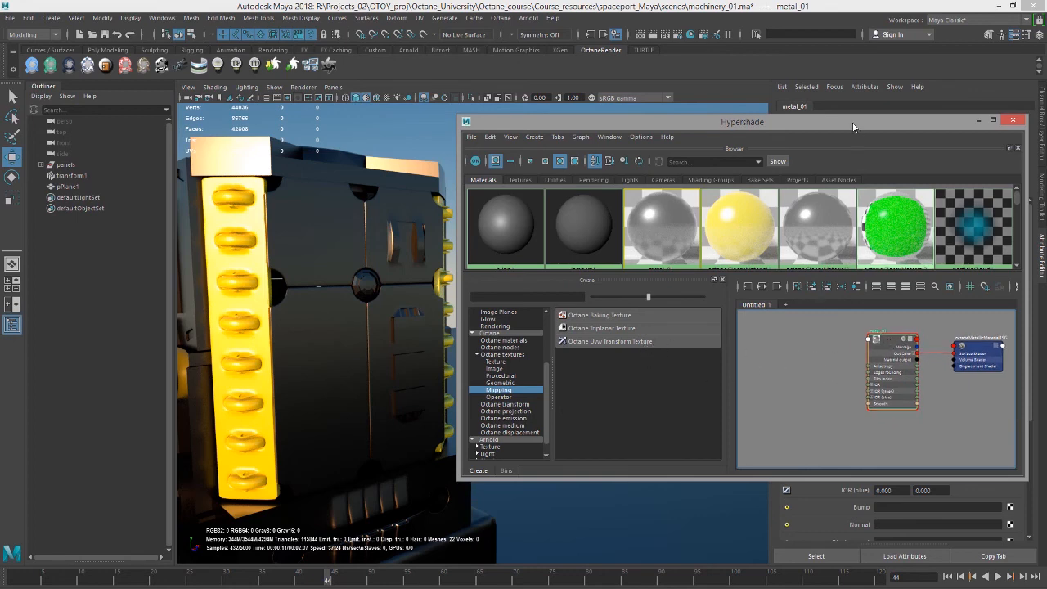
left_click_drag(834, 123, 536, 173)
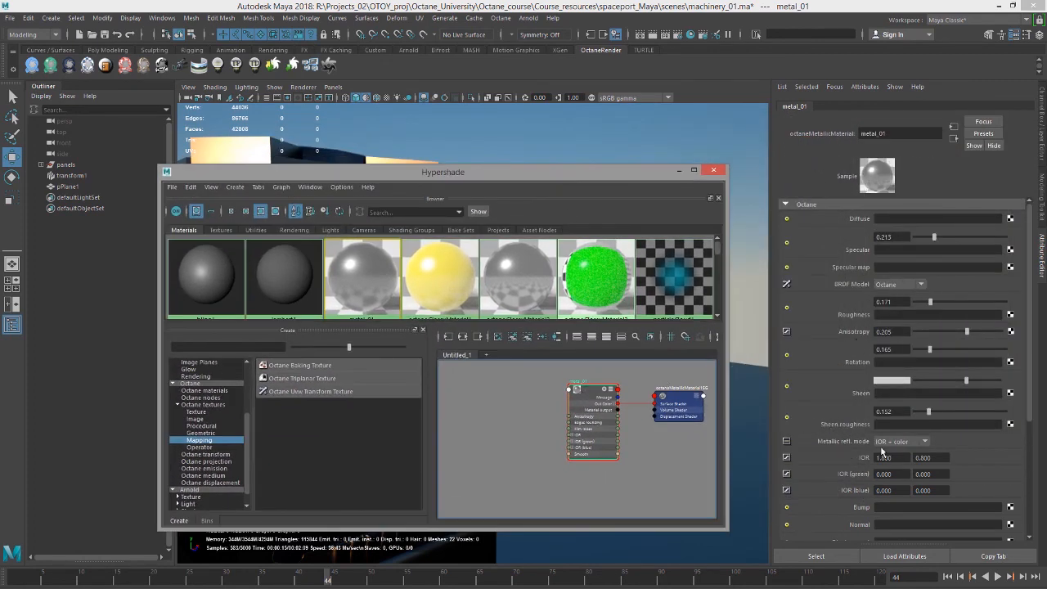
scroll(1000, 441, "down", 2)
left_click(1012, 441)
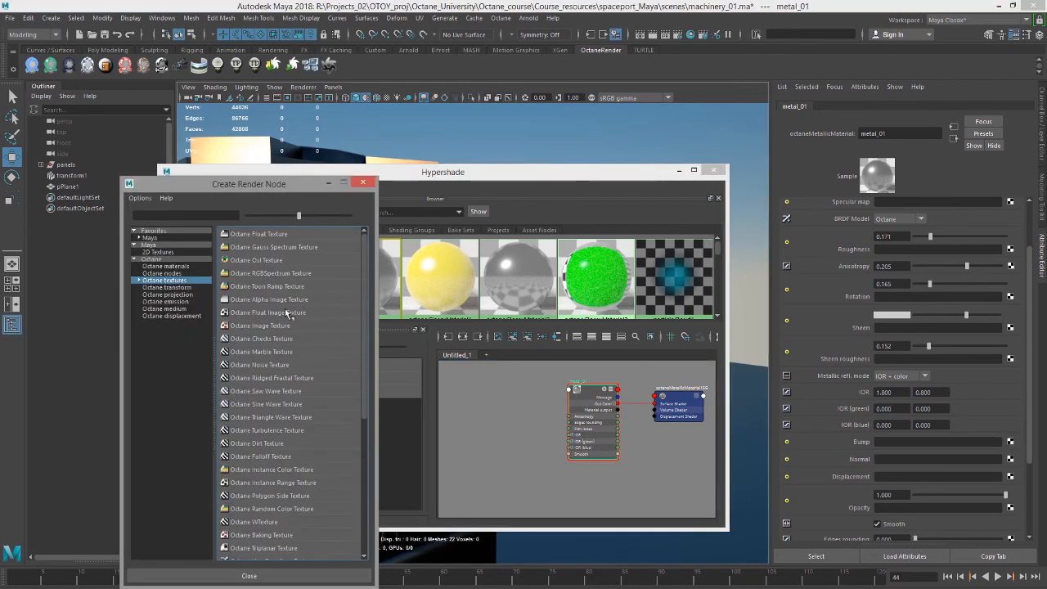
left_click(287, 315)
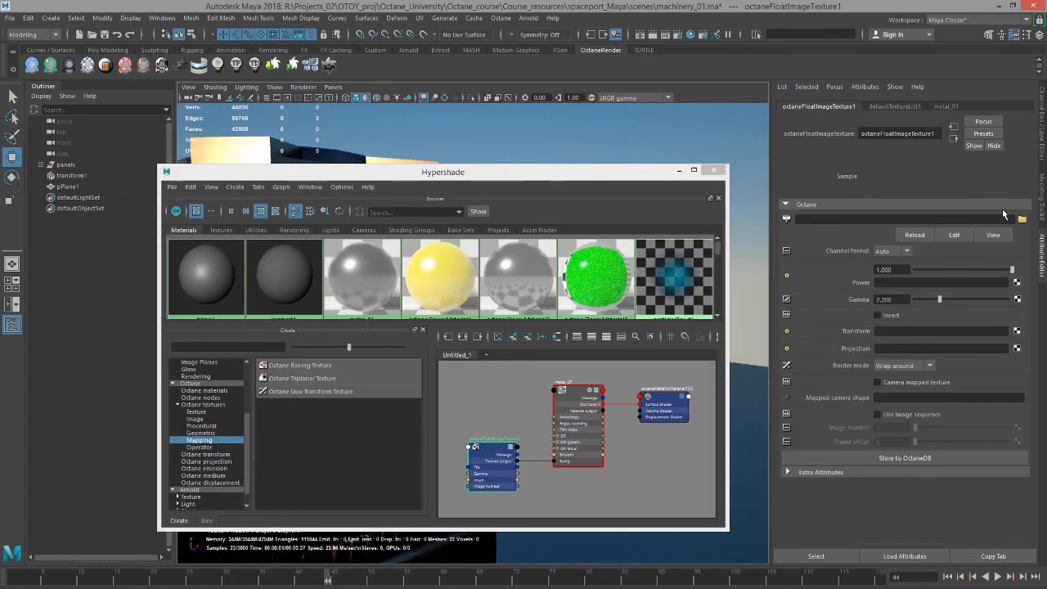
Load panel_06_bump.png from the sourceimages folder into the float image texture.
left_click(1023, 220)
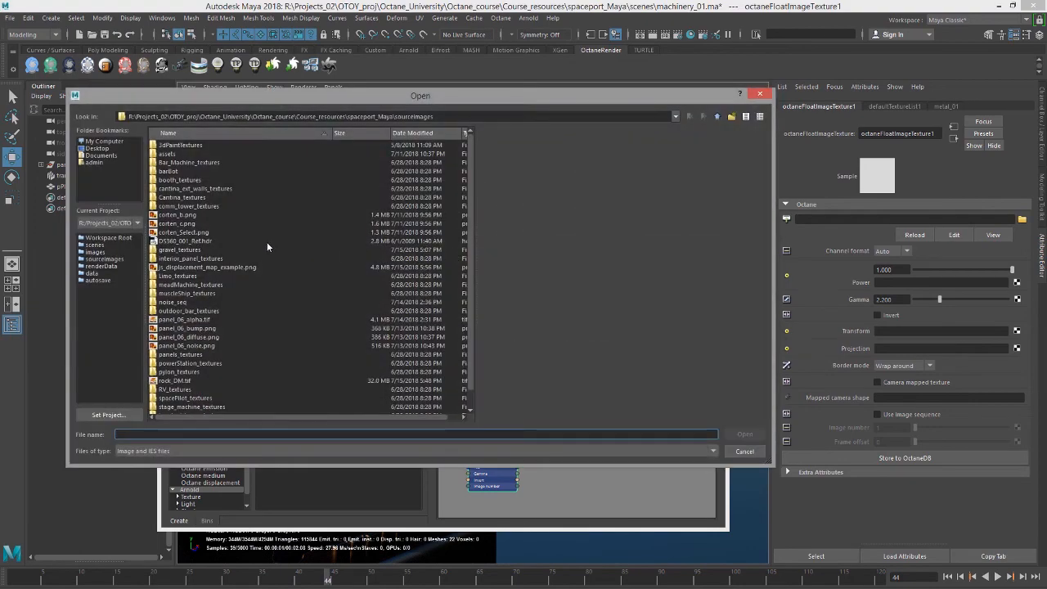
left_click(202, 330)
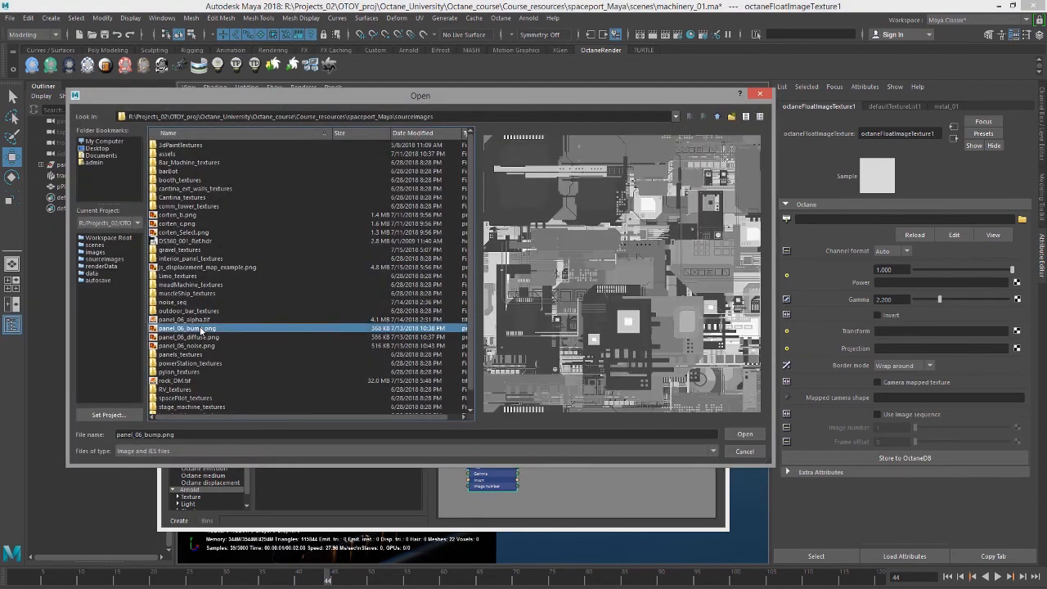
left_click(745, 434)
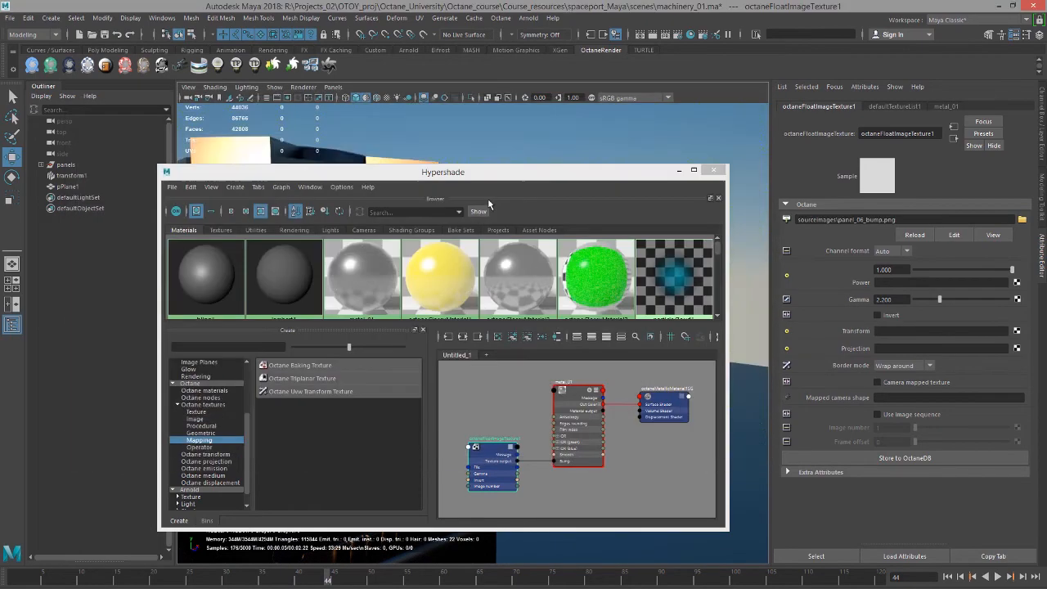
Examine the bump texture on the machinery's metal surfaces from several angles and distances.
left_click_drag(541, 171, 871, 267)
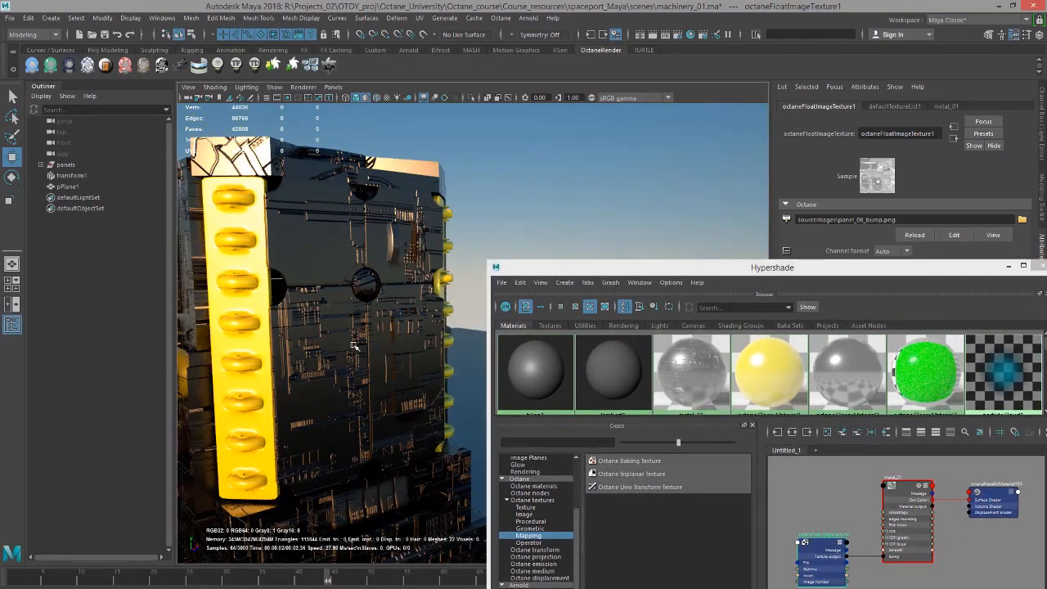
left_click_drag(356, 346, 438, 305, "alt")
right_click_drag(438, 306, 266, 273, "alt")
left_click_drag(267, 273, 349, 271, "alt")
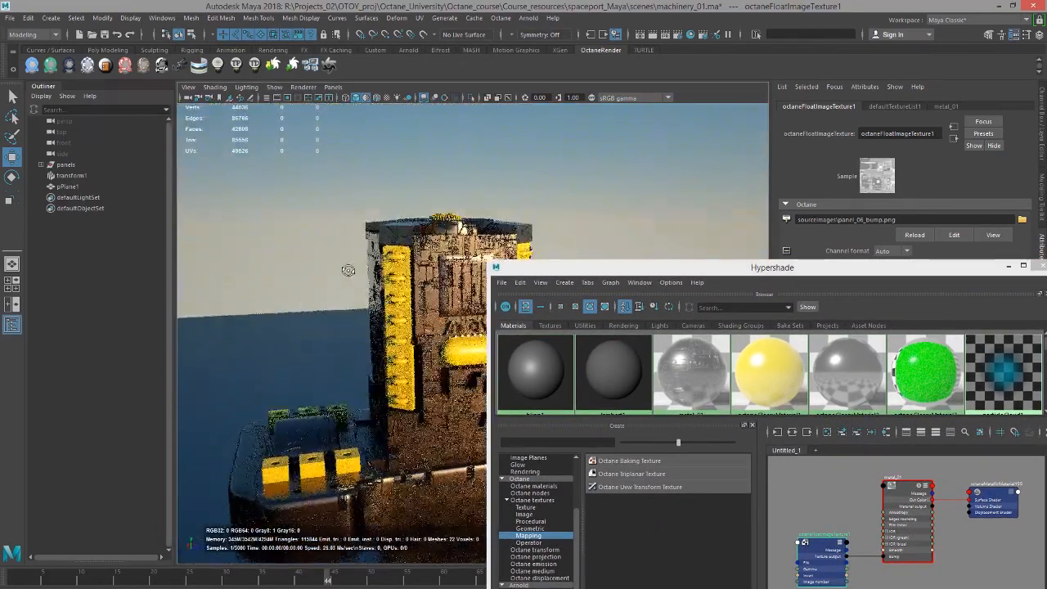
middle_click_drag(349, 271, 270, 265, "alt")
left_click_drag(270, 266, 304, 260, "alt")
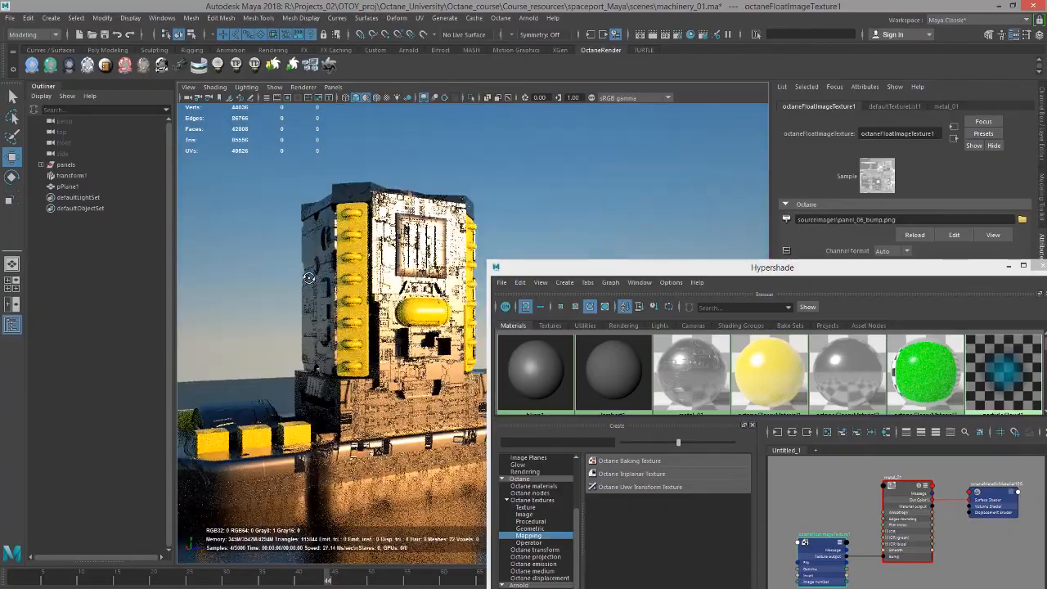
right_click_drag(304, 261, 360, 288, "alt")
left_click_drag(360, 288, 386, 298, "alt")
right_click_drag(385, 297, 389, 310, "alt")
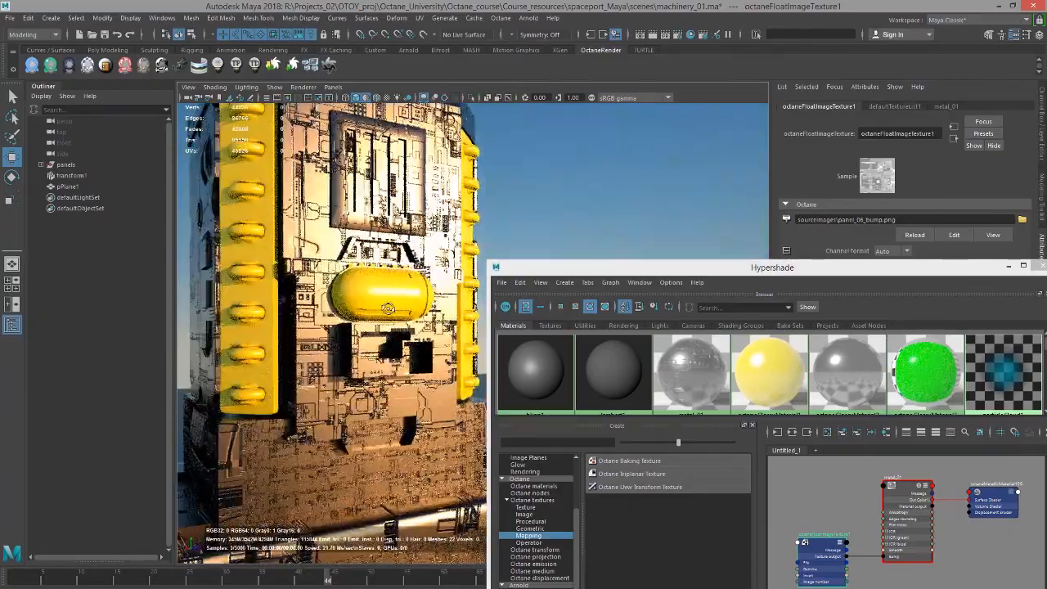
middle_click_drag(390, 310, 412, 286, "alt")
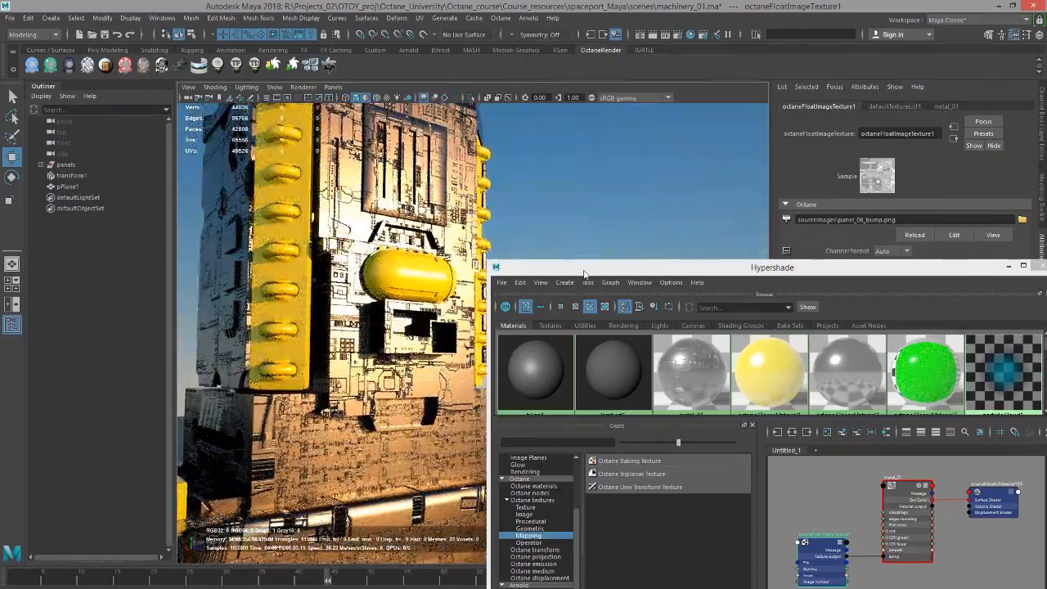
Enlarge the Hypershade's node graph area and move the float image texture node farther away from metal_01.
left_click_drag(587, 274, 541, 125)
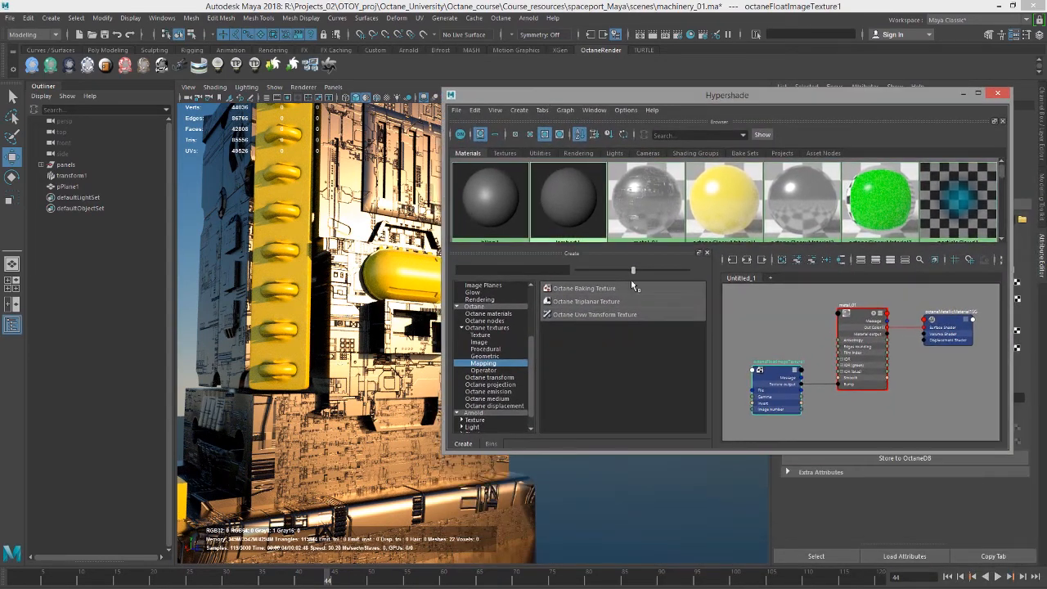
scroll(782, 377, "down", 1)
middle_click_drag(782, 377, 816, 367, "alt")
left_click_drag(802, 360, 753, 317)
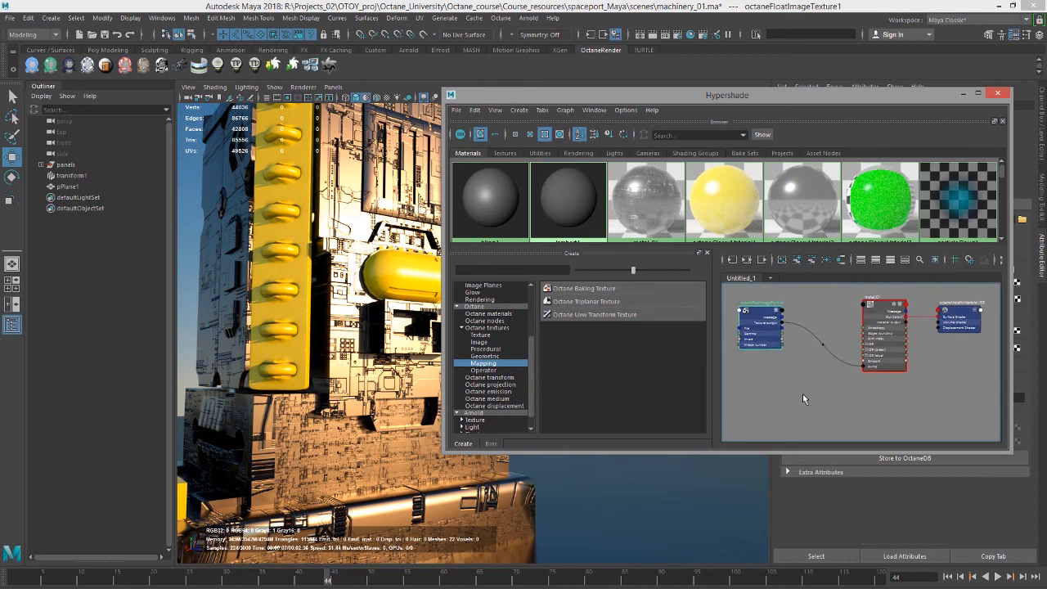
middle_click_drag(752, 317, 753, 336, "alt")
left_click_drag(871, 451, 868, 558)
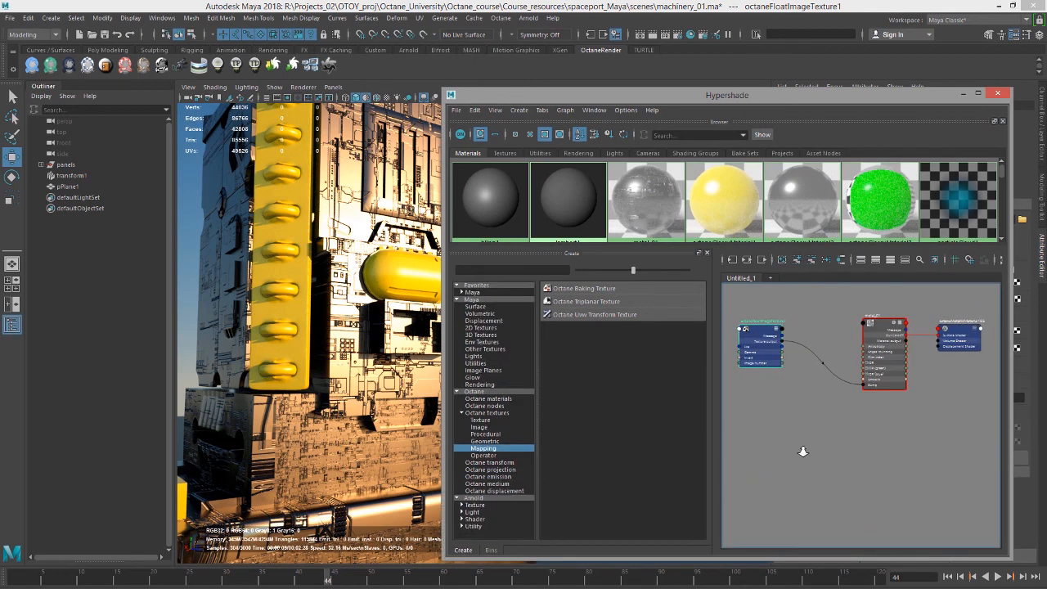
scroll(801, 448, "up", 1)
middle_click_drag(799, 450, 824, 509, "alt")
scroll(806, 401, "up", 1)
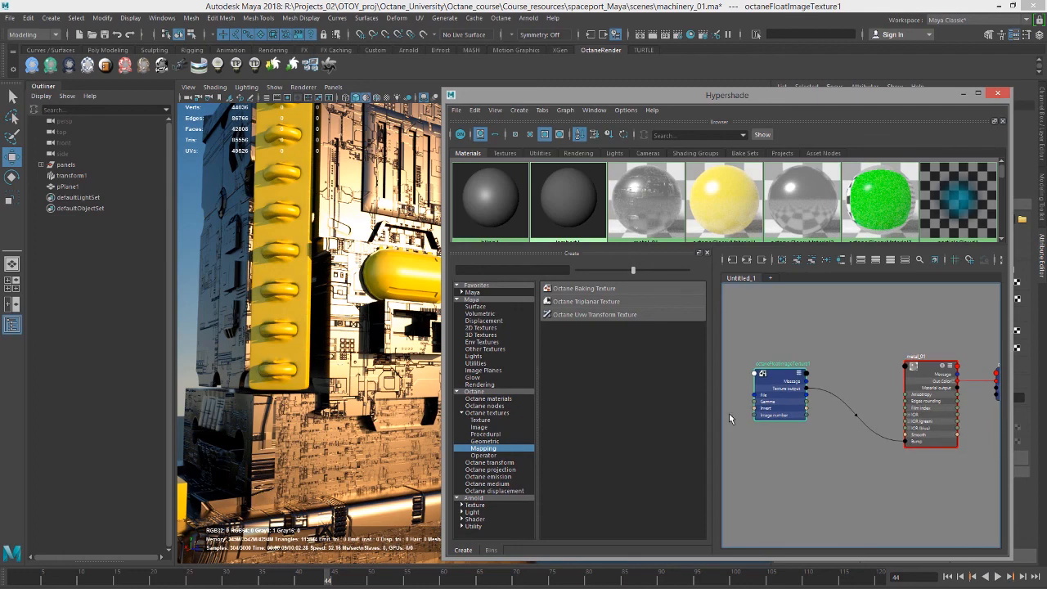
left_click_drag(713, 413, 655, 428)
key("3")
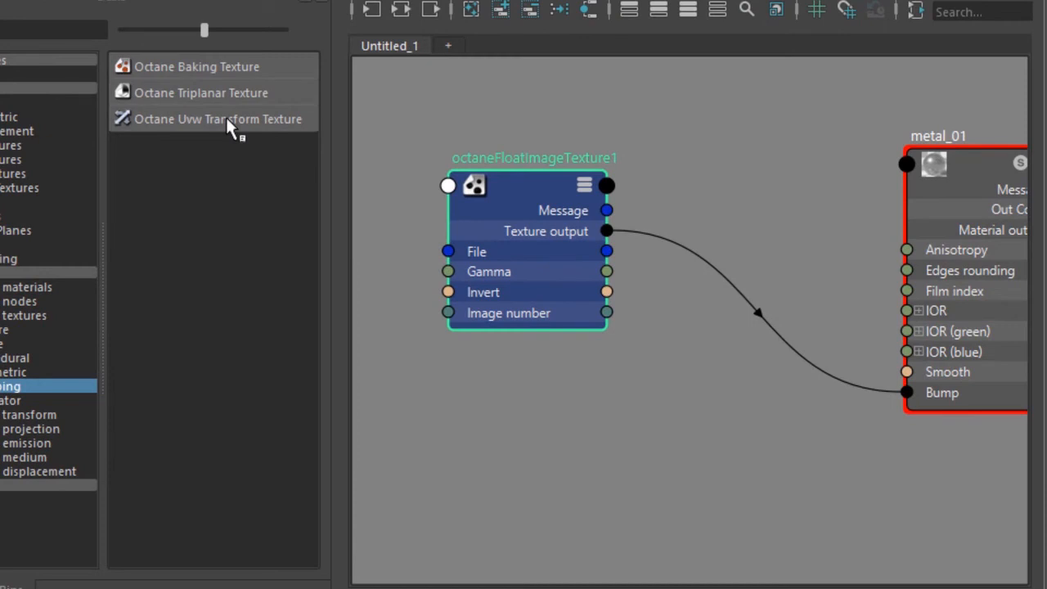
Create an Octane Uvw Transform Texture node and place it below the float image texture node.
left_click(226, 119)
middle_click_drag(554, 370, 524, 368, "alt")
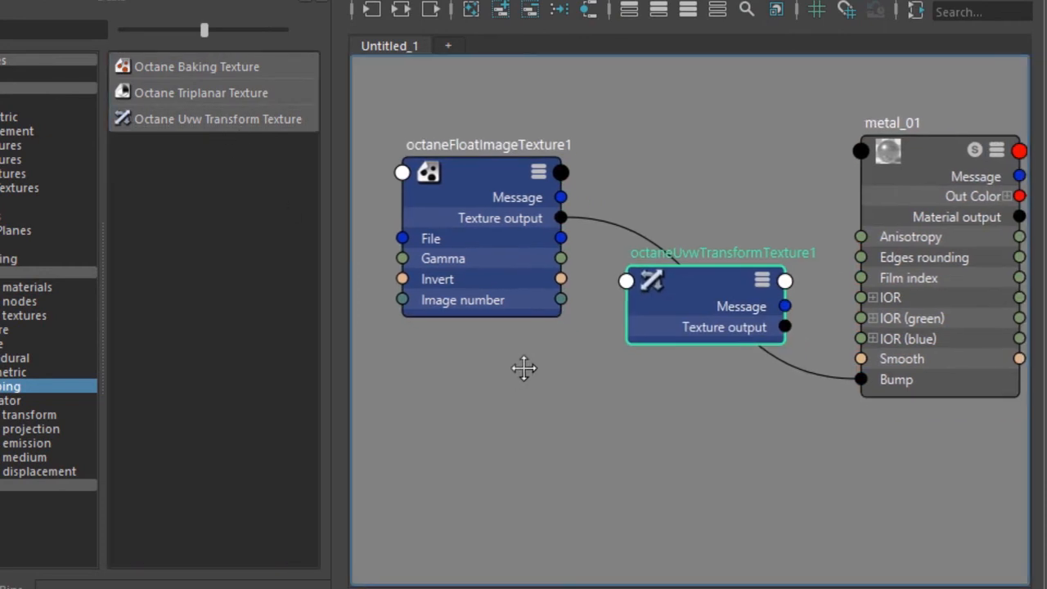
left_click_drag(653, 331, 463, 392)
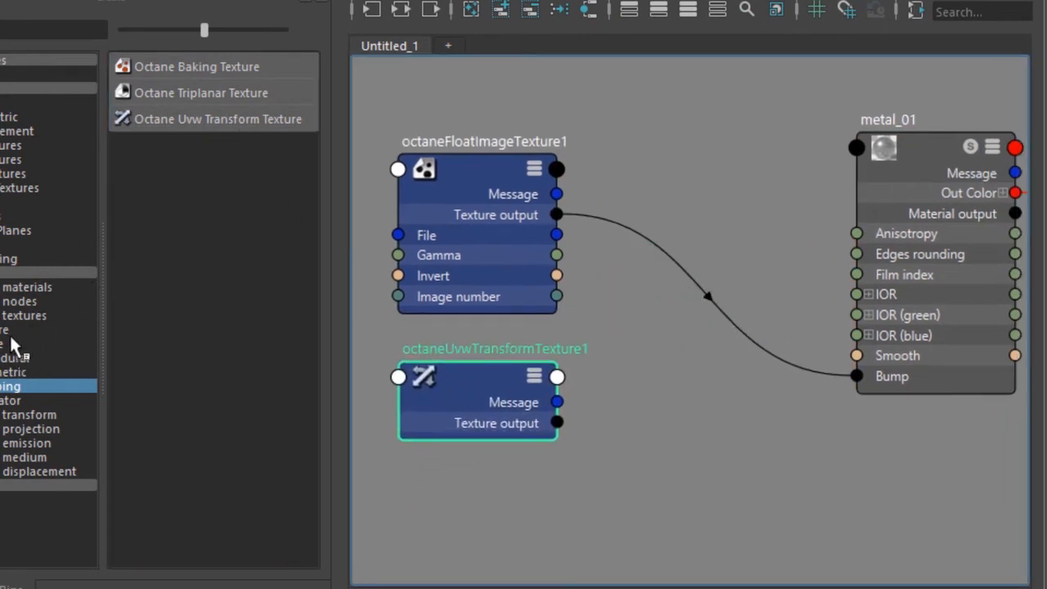
Create an Octane Mix Texture node and place it beside the UVW transform node.
left_click(5, 401)
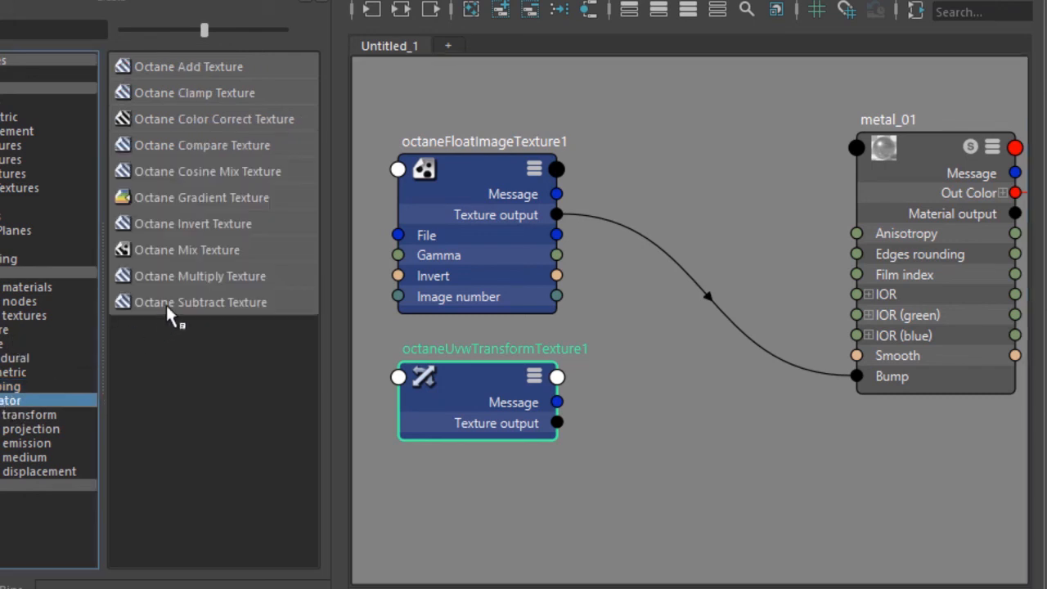
left_click(217, 252)
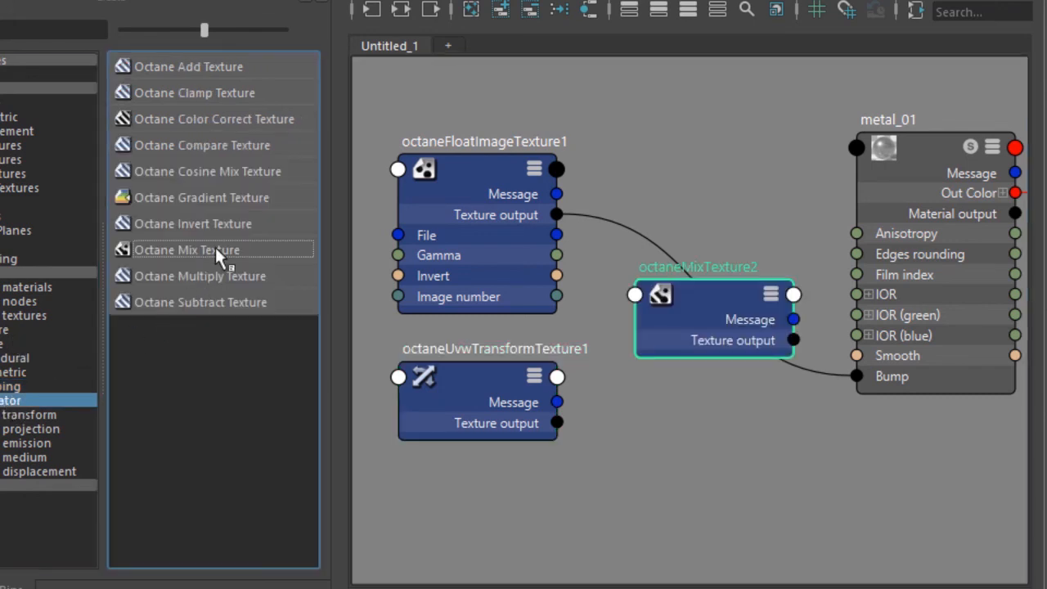
left_click_drag(697, 302, 685, 377)
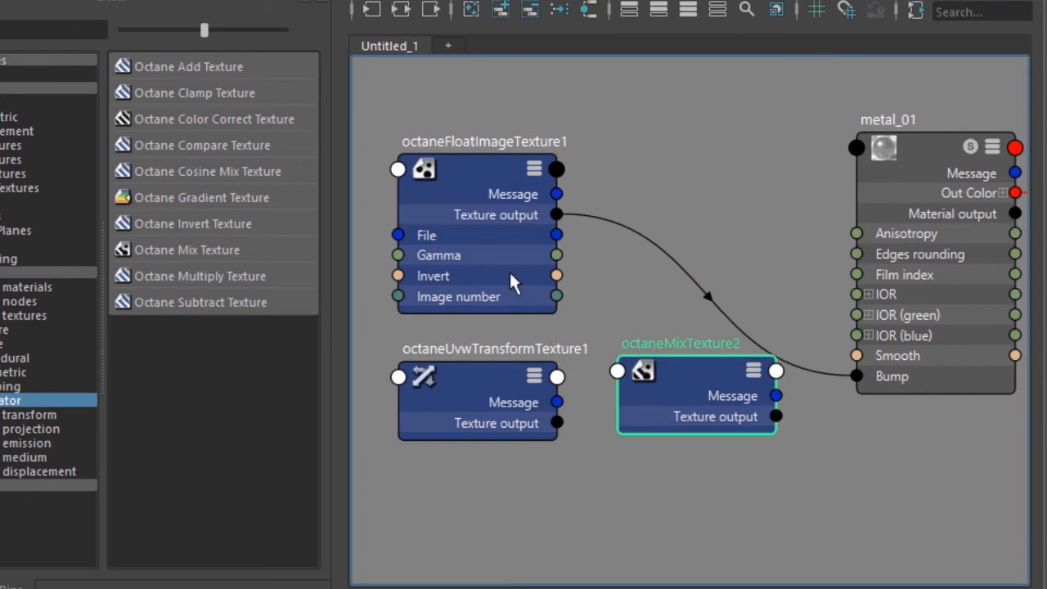
Rearrange the graph: float image texture farther from metal_01, mix texture directly before metal_01, and UVW transform texture below between them.
left_click_drag(437, 163, 362, 142)
left_click_drag(711, 360, 713, 168)
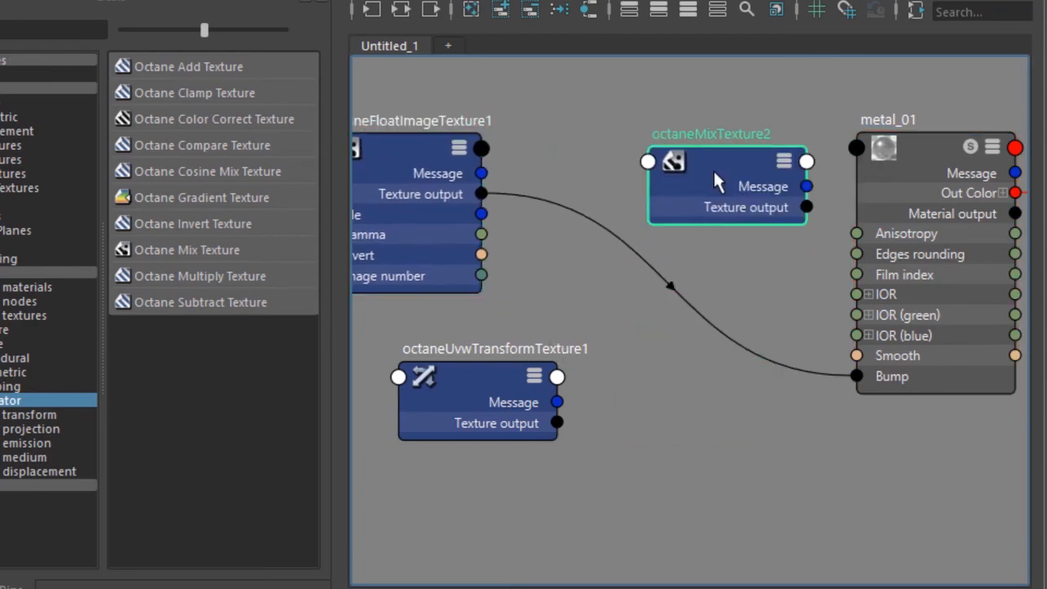
left_click_drag(546, 360, 690, 352)
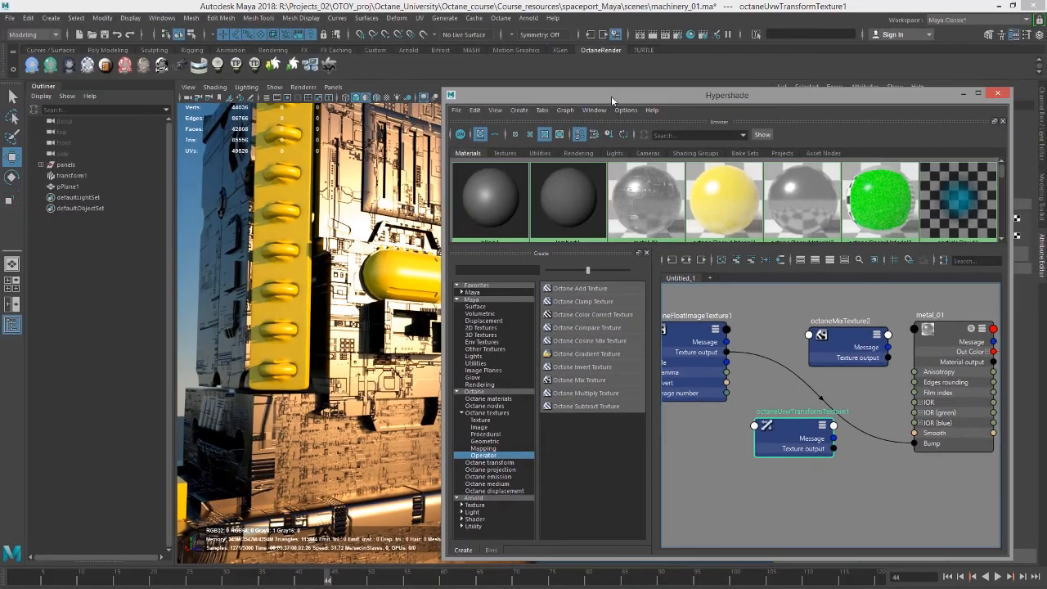
Feed the float image texture into the UVW transform texture's Input texture, spacing the two nodes apart in the Hypershade graph.
left_click_drag(611, 96, 297, 101)
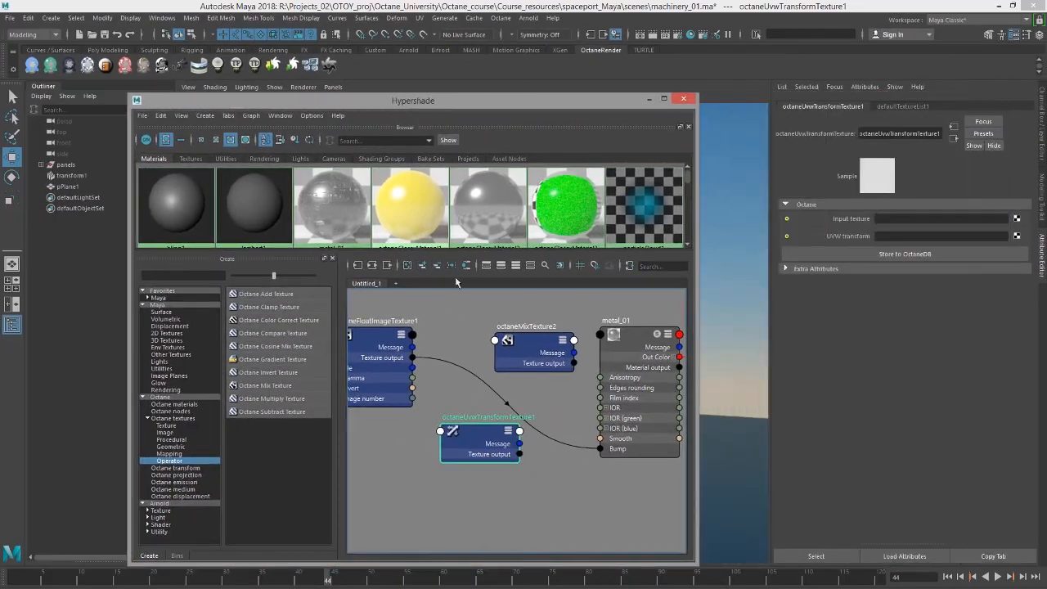
left_click_drag(472, 423, 472, 418)
left_click_drag(374, 329, 389, 337)
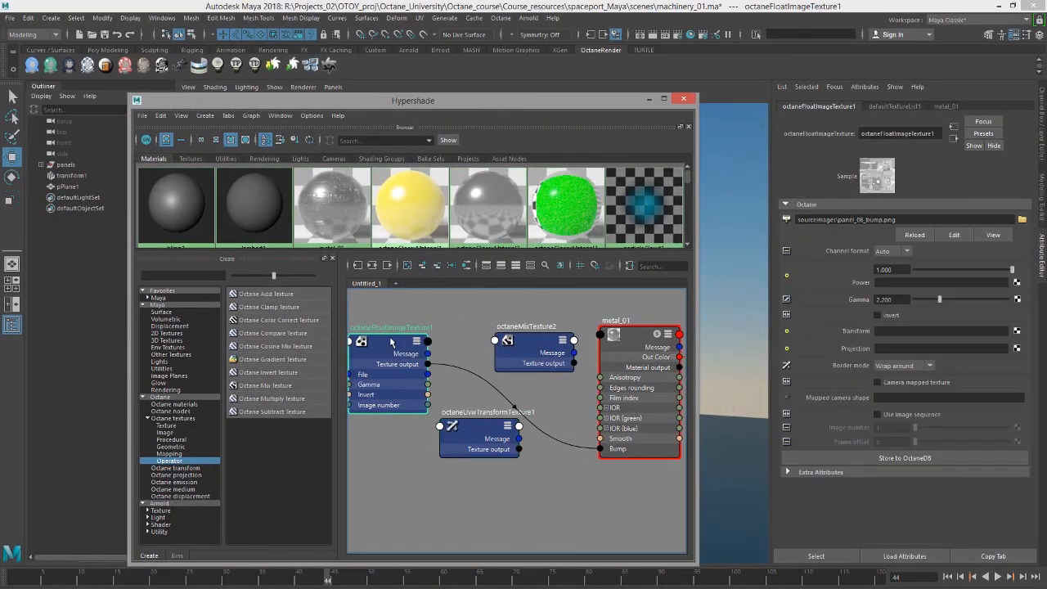
left_click(478, 429)
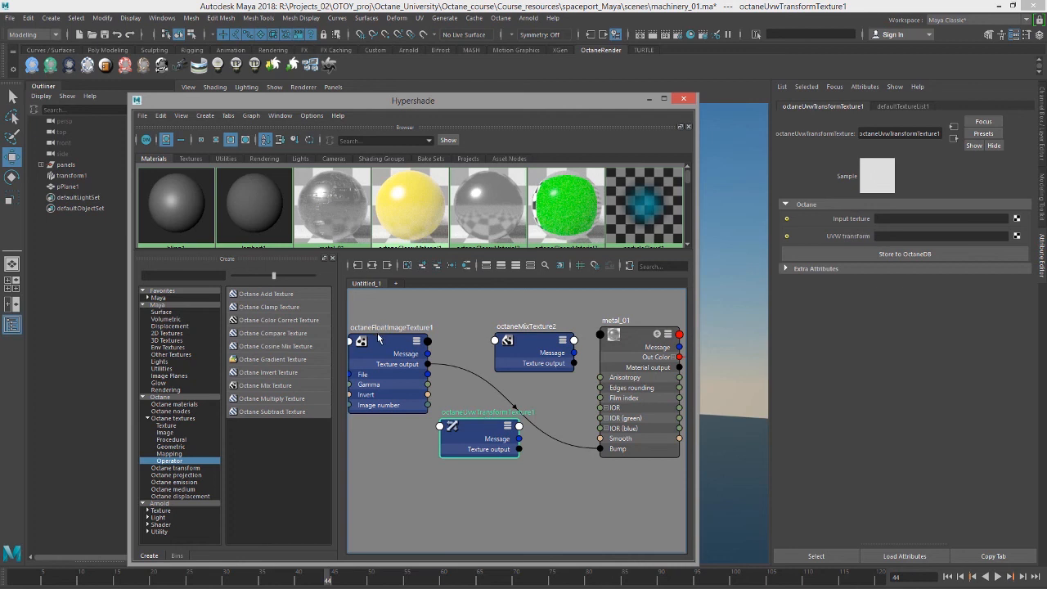
middle_click_drag(738, 189, 838, 223)
left_click_drag(477, 433, 498, 464)
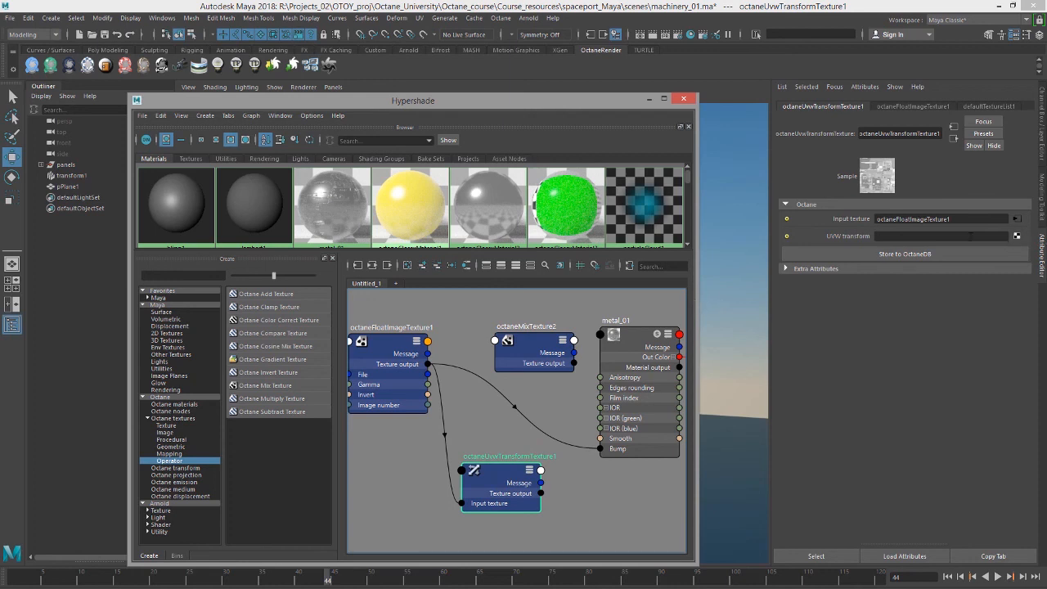
Add an Octane Scale Transform as the texture's UVW transform and set its first two scale values to 0.5.
left_click(1017, 236)
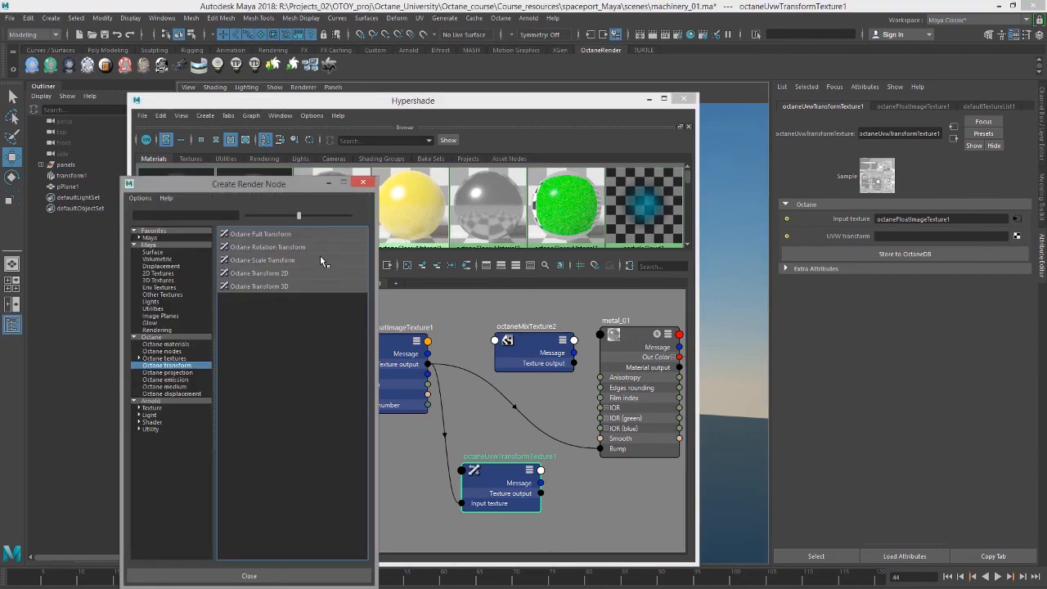
left_click(320, 258)
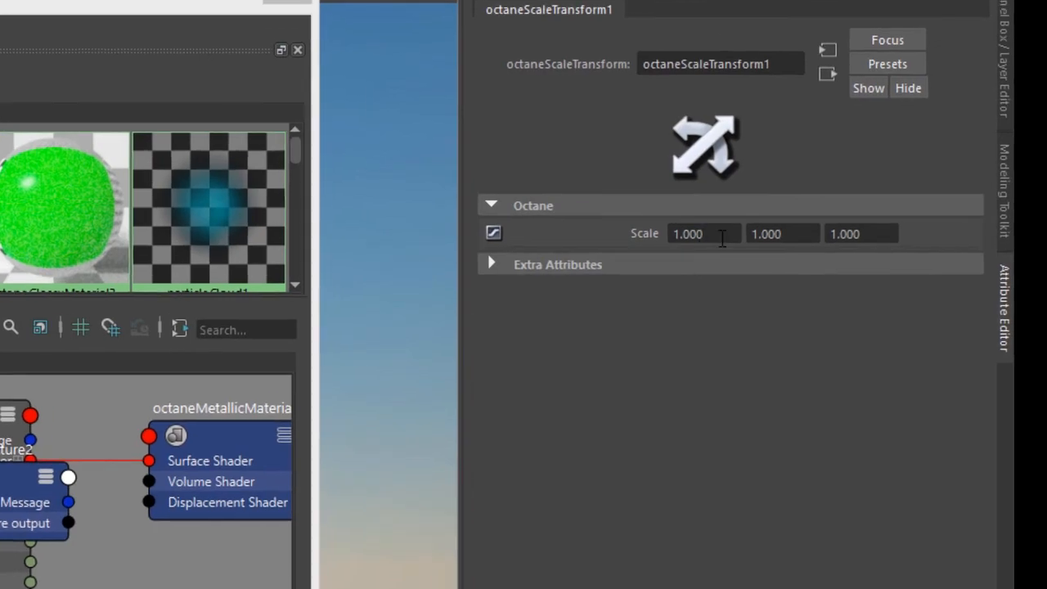
double_click(723, 237)
type("0.5")
key("Return")
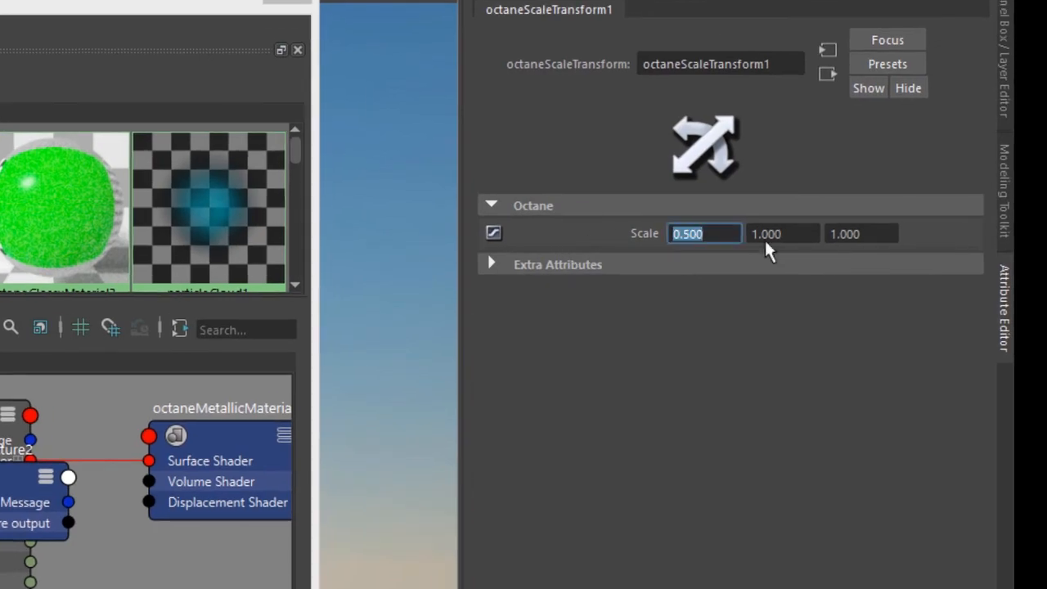
key("Tab")
type("0.5")
key("Return")
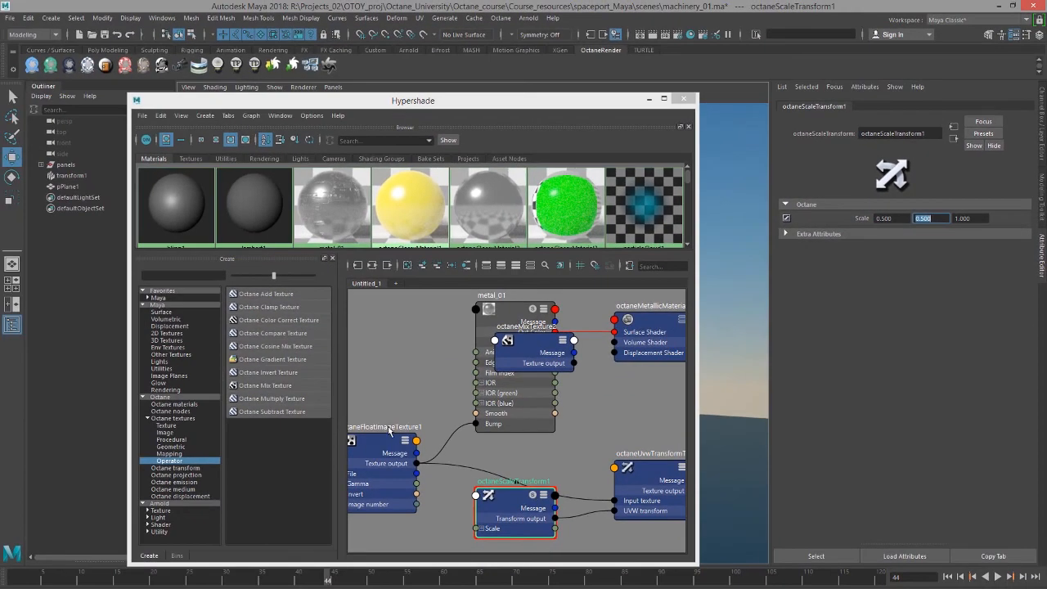
Shift the float image texture node upward, and reposition the Hypershade window to leave the machinery's vented front exposed in the render.
left_click_drag(116, 531, 98, 437)
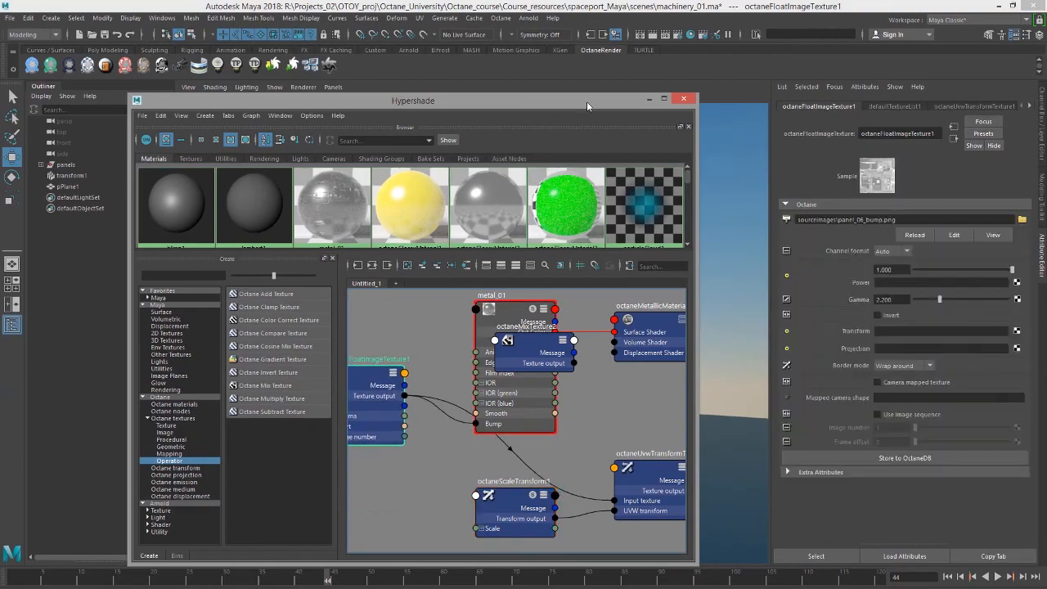
left_click_drag(587, 102, 261, 186)
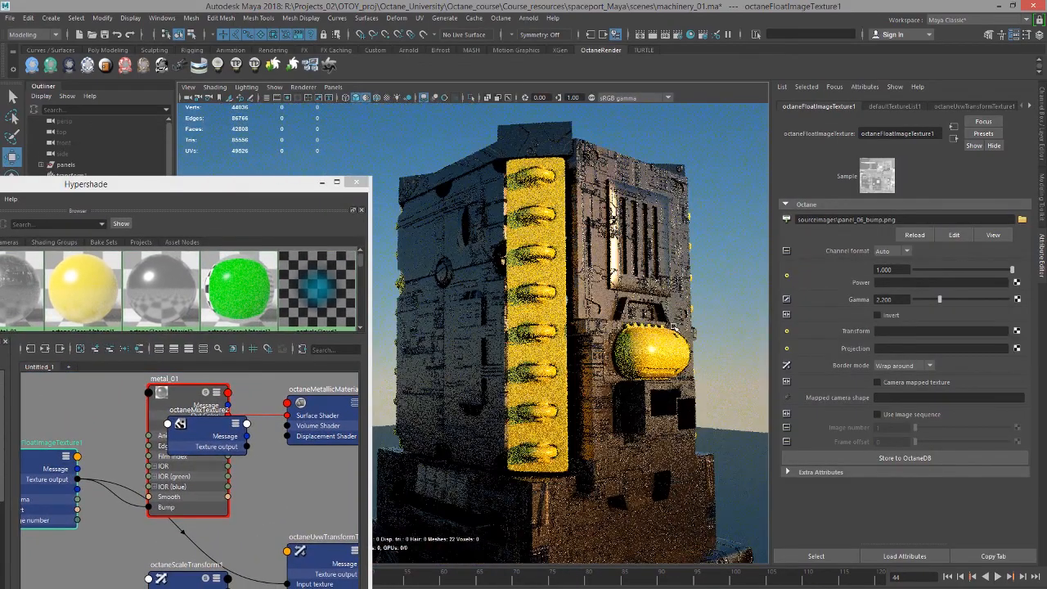
left_click_drag(674, 327, 585, 315, "alt")
middle_click_drag(585, 315, 692, 283, "alt")
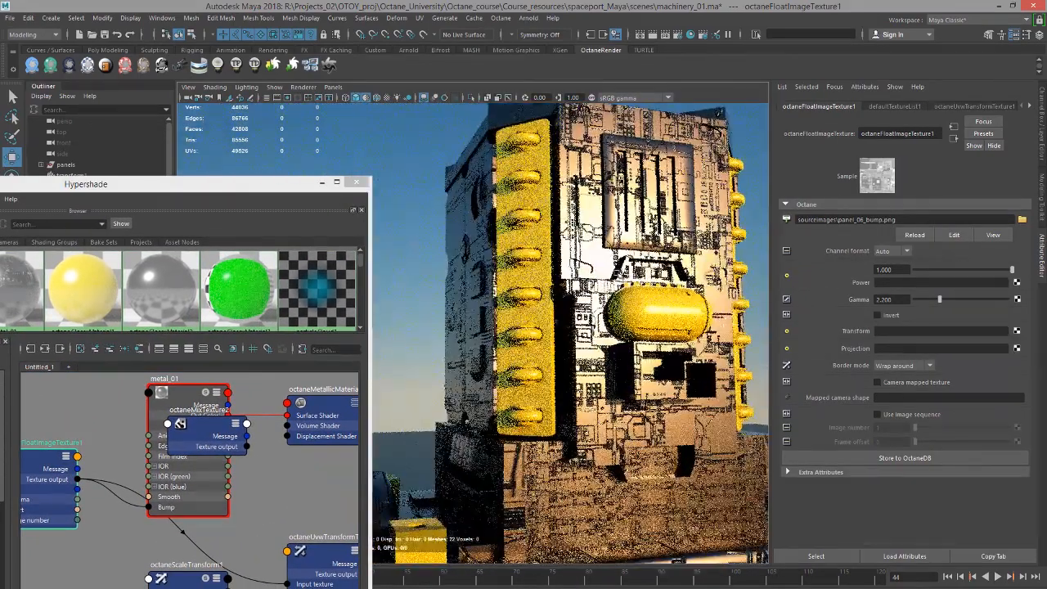
left_click_drag(240, 186, 331, 89)
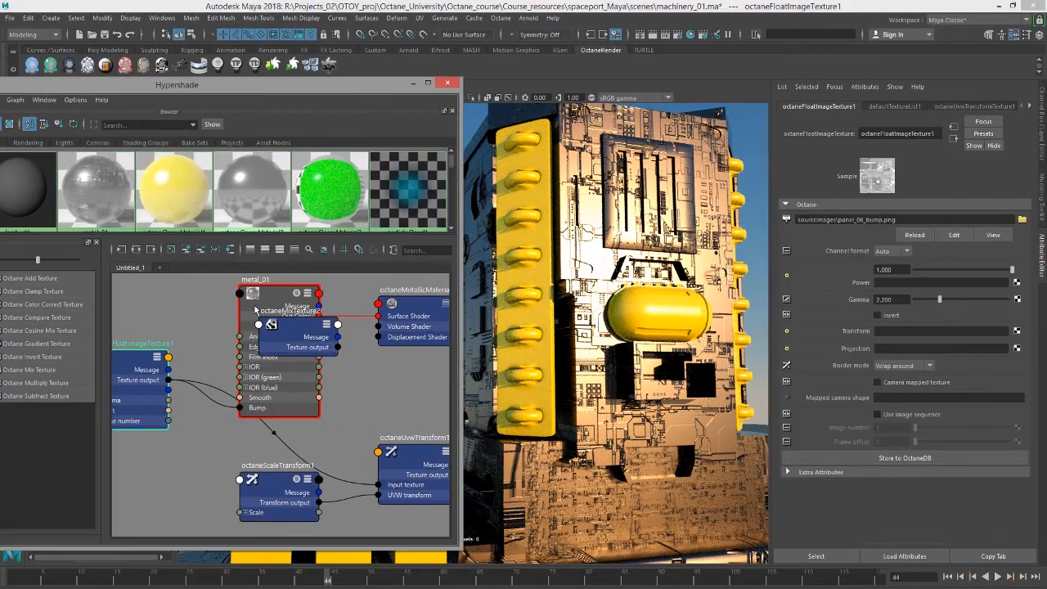
Rearrange the graph: metal_01 higher up, float image texture above the scale transform, and UVW transform texture directly beside them.
scroll(334, 292, "down", 3)
left_click_drag(280, 294, 242, 264)
left_click_drag(184, 338, 138, 349)
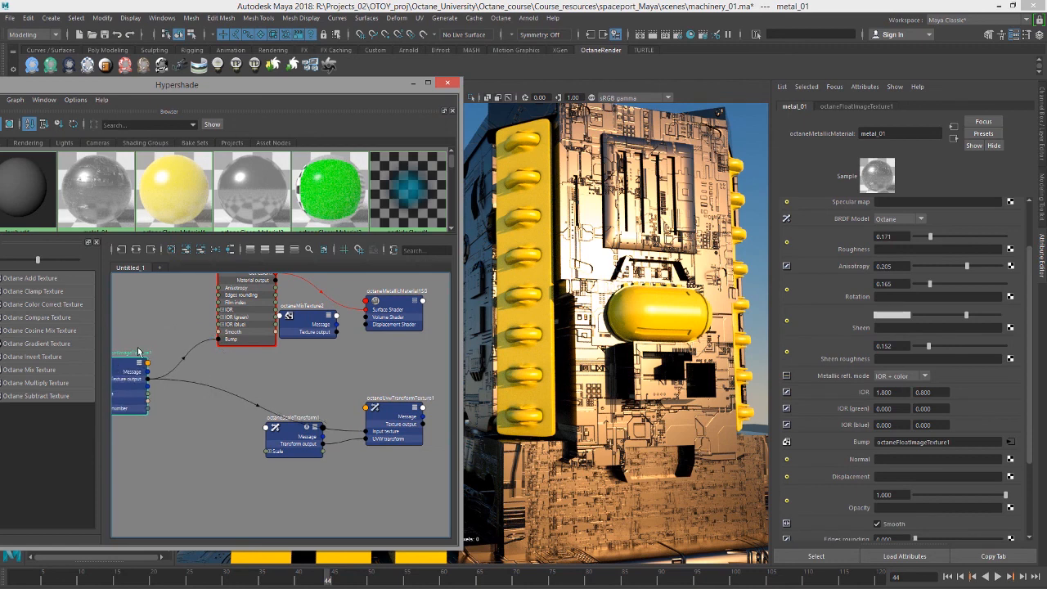
left_click_drag(296, 433, 154, 471)
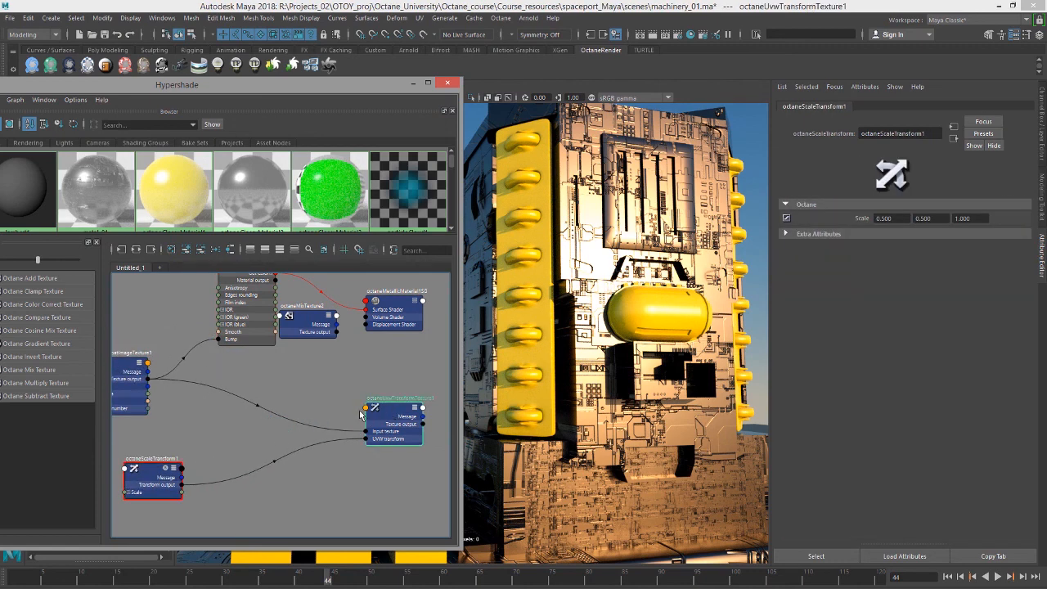
left_click_drag(361, 415, 240, 404)
middle_click_drag(143, 430, 244, 447, "alt")
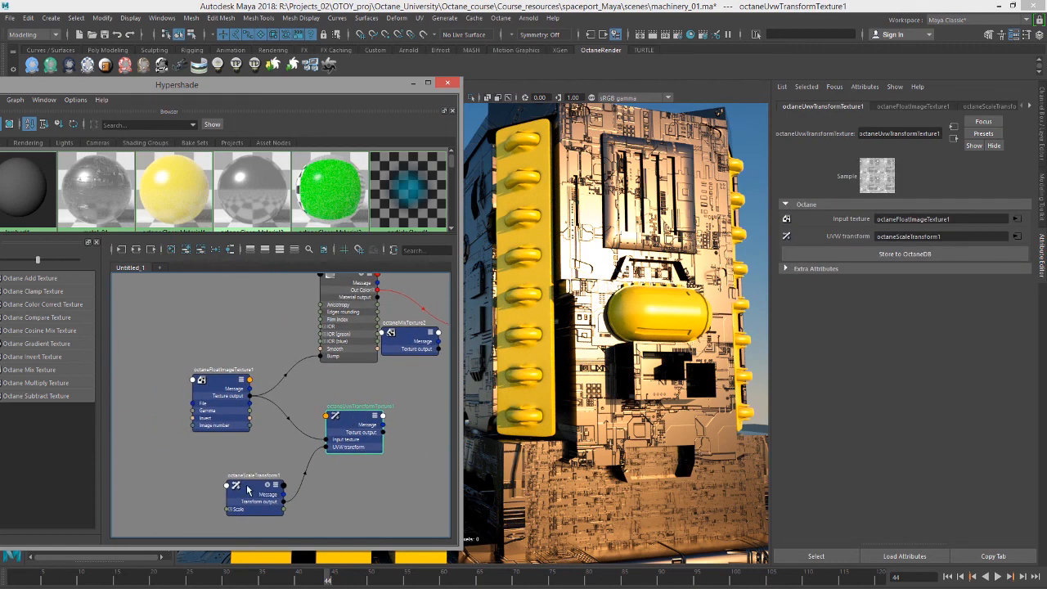
left_click_drag(247, 490, 185, 466)
left_click_drag(227, 376, 174, 348)
left_click_drag(346, 418, 259, 415)
left_click_drag(182, 463, 161, 449)
left_click_drag(266, 419, 241, 419)
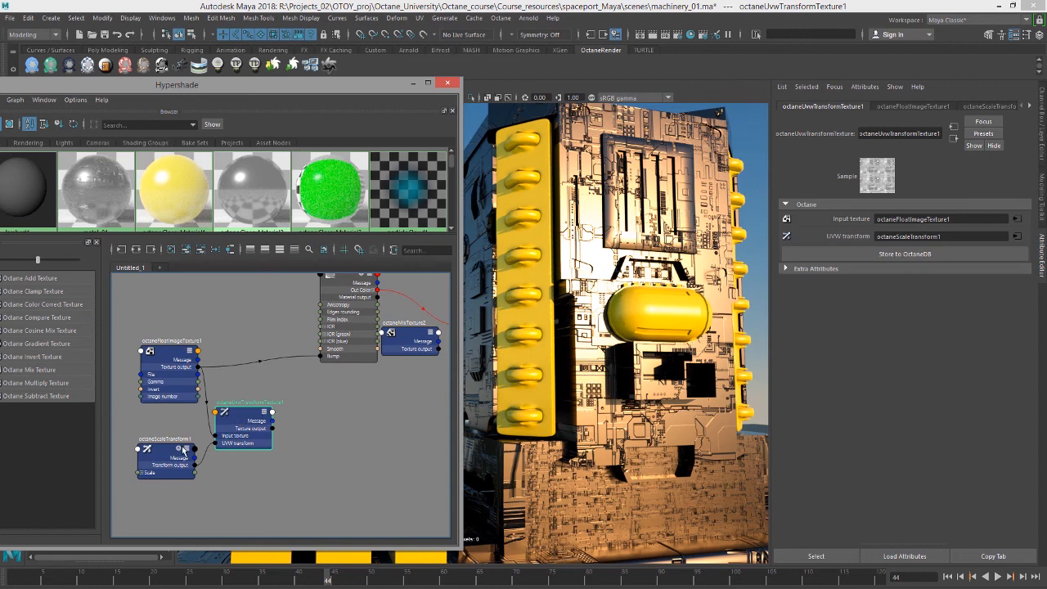
left_click(170, 455)
left_click(244, 433)
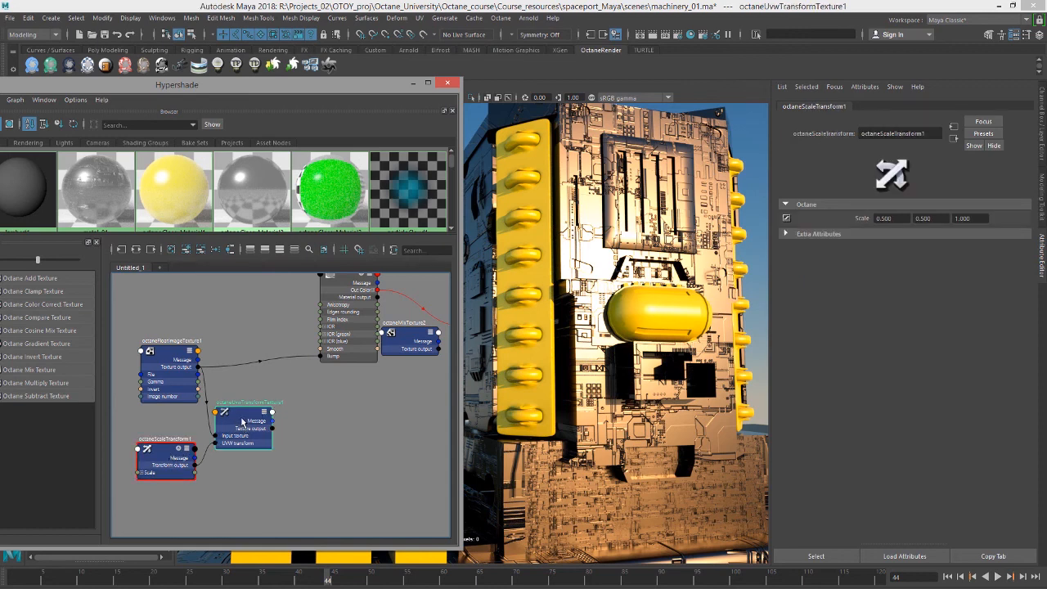
Place the mix texture beside the UVW transform texture, assigning the float image as Texture #1 and the UVW transform as Texture #2.
left_click_drag(417, 344, 330, 401)
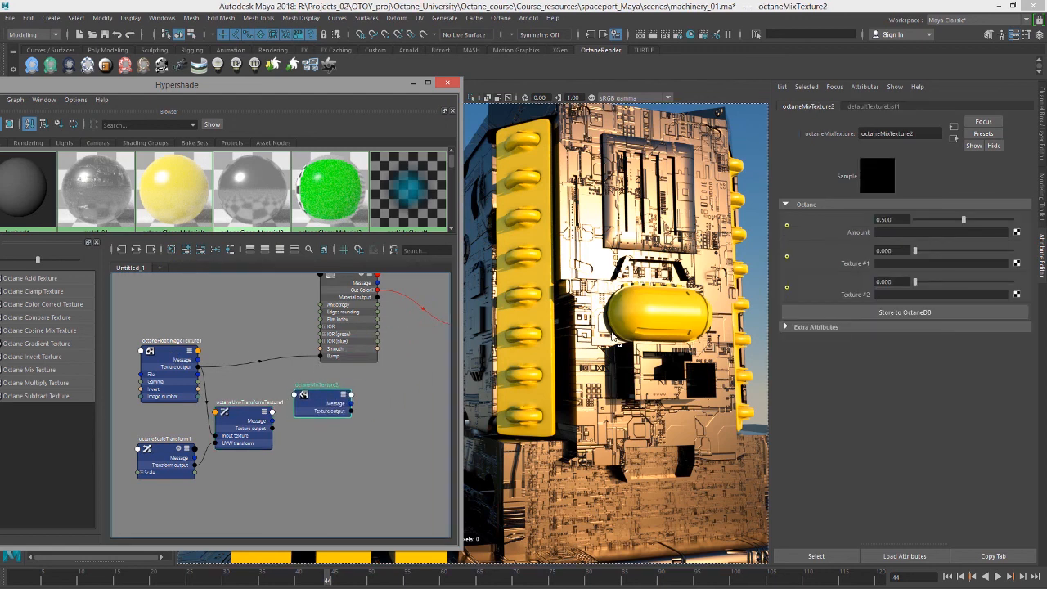
middle_click_drag(838, 263, 839, 263)
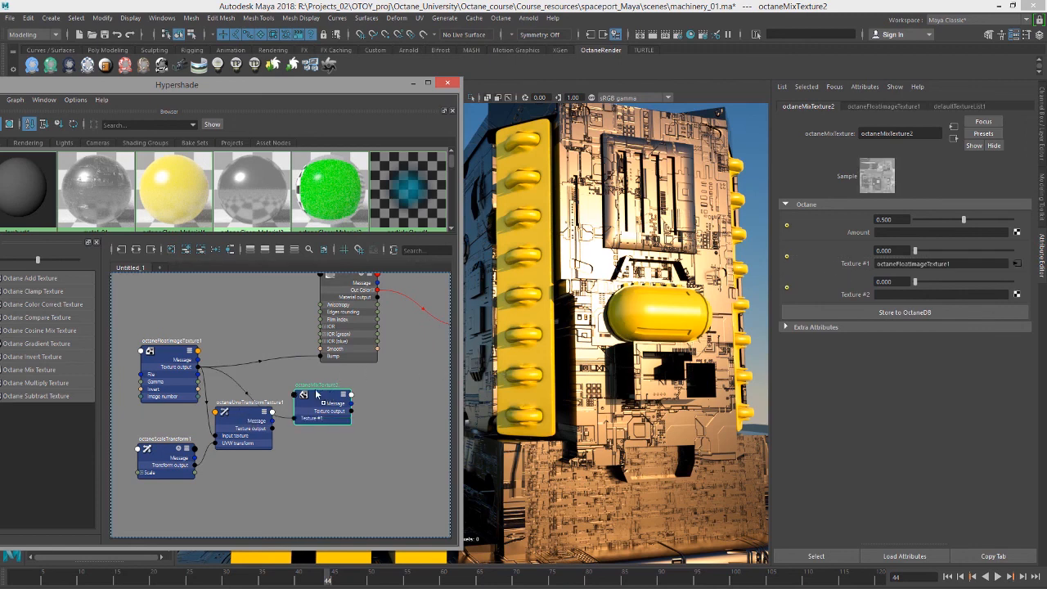
middle_click_drag(317, 395, 861, 292)
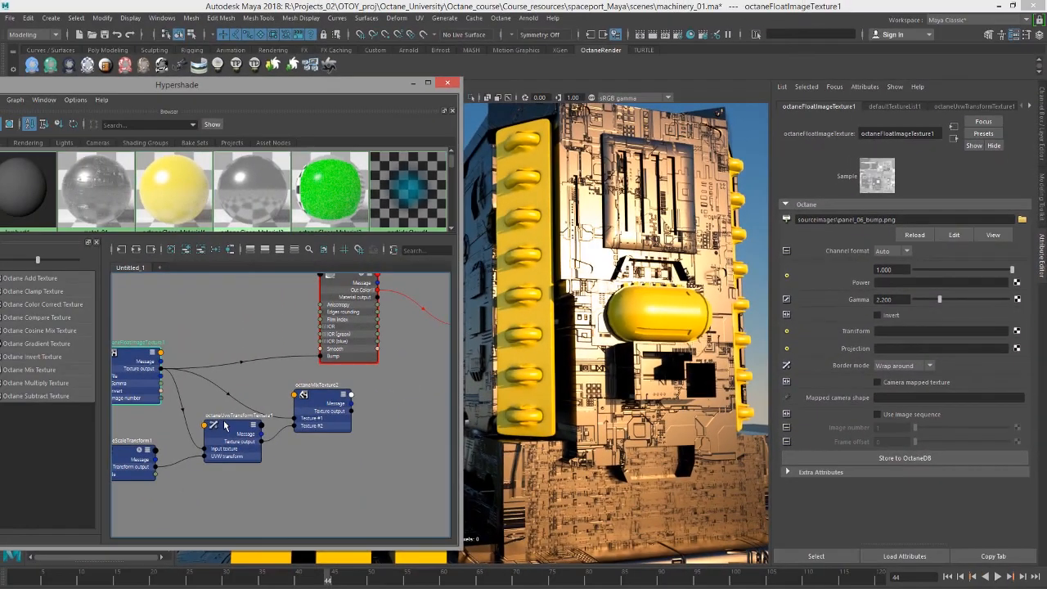
Connect the mix texture to metal_01's Bump, tighten the node layout, and inspect the surface around the vents up close.
left_click(192, 425)
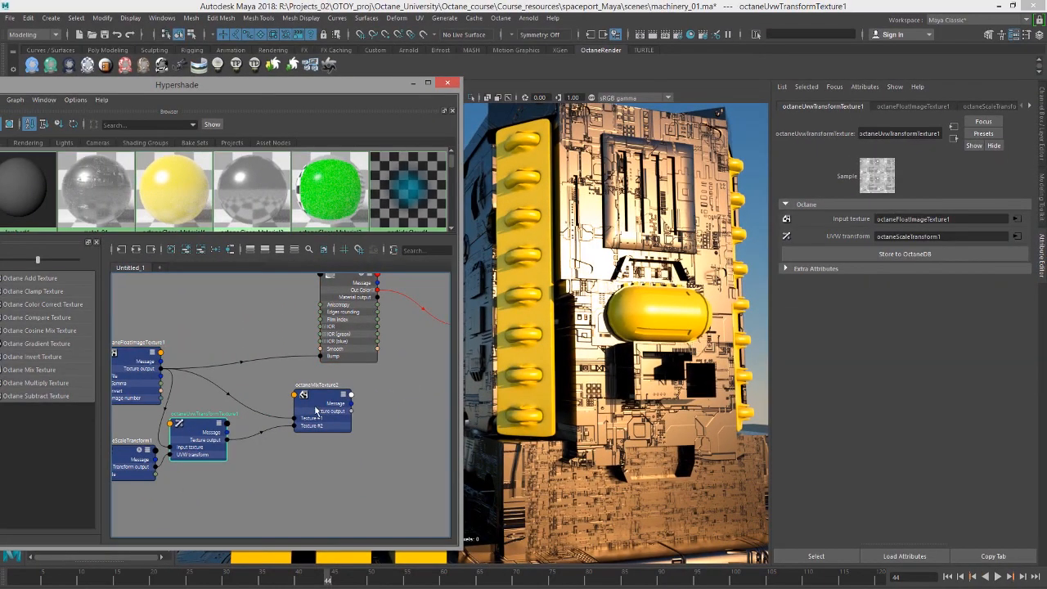
left_click_drag(327, 409, 321, 356)
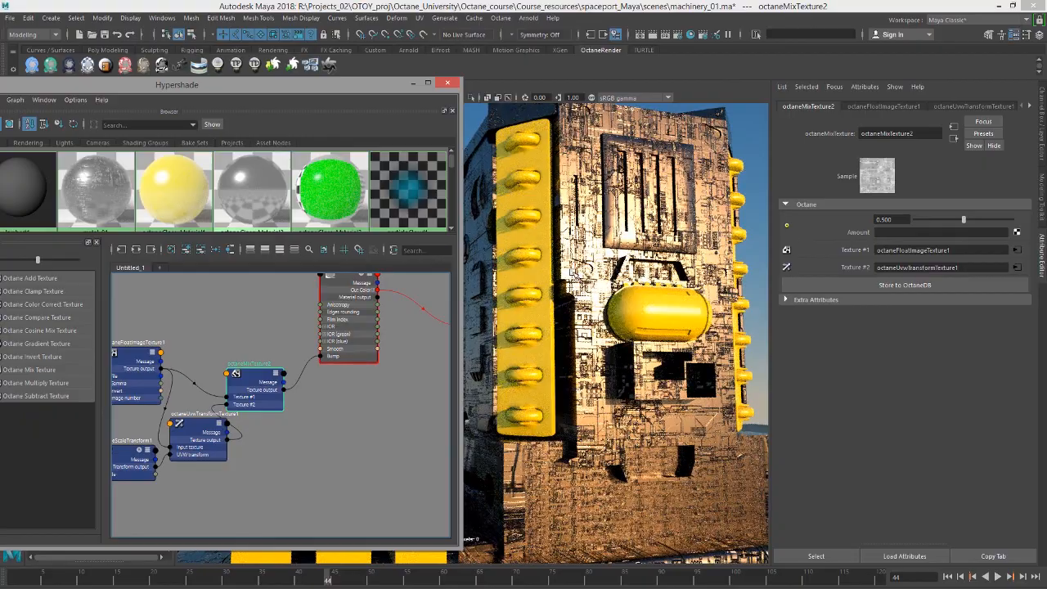
right_click_drag(574, 274, 753, 201, "alt")
middle_click_drag(753, 201, 587, 347, "alt")
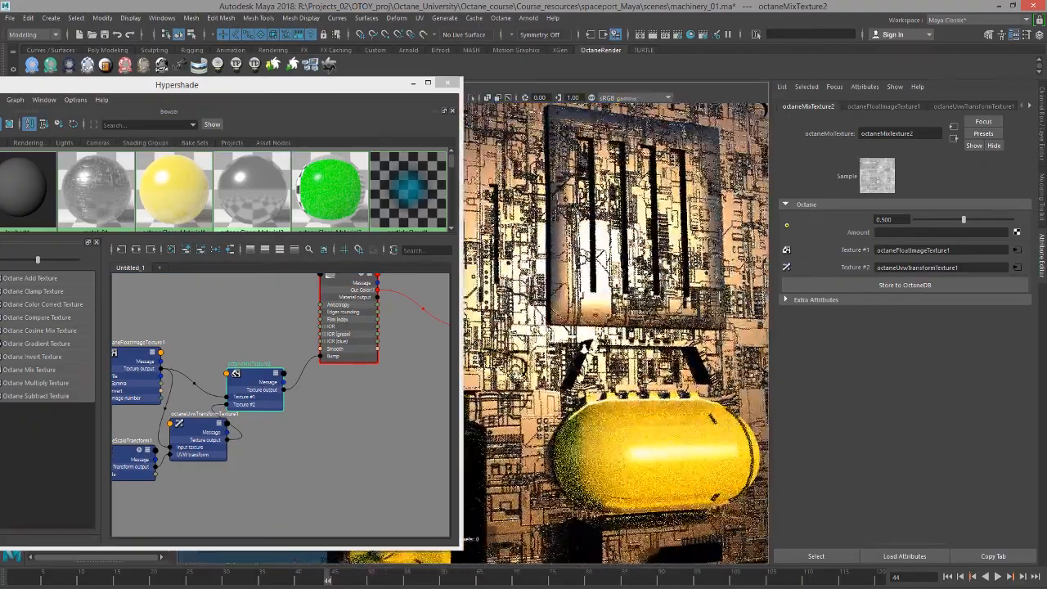
right_click_drag(586, 347, 653, 332, "alt")
middle_click_drag(653, 333, 653, 346, "alt")
Set the first two scale values of the scale transform to 0.1.
middle_click_drag(309, 435, 346, 433, "alt")
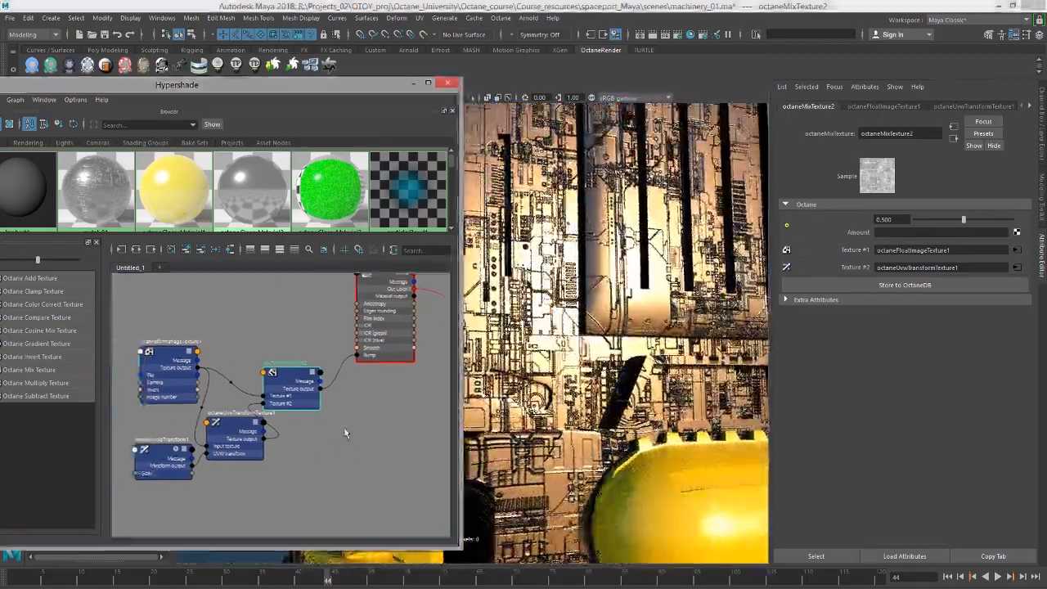
left_click_drag(162, 450, 154, 440)
left_click(899, 218)
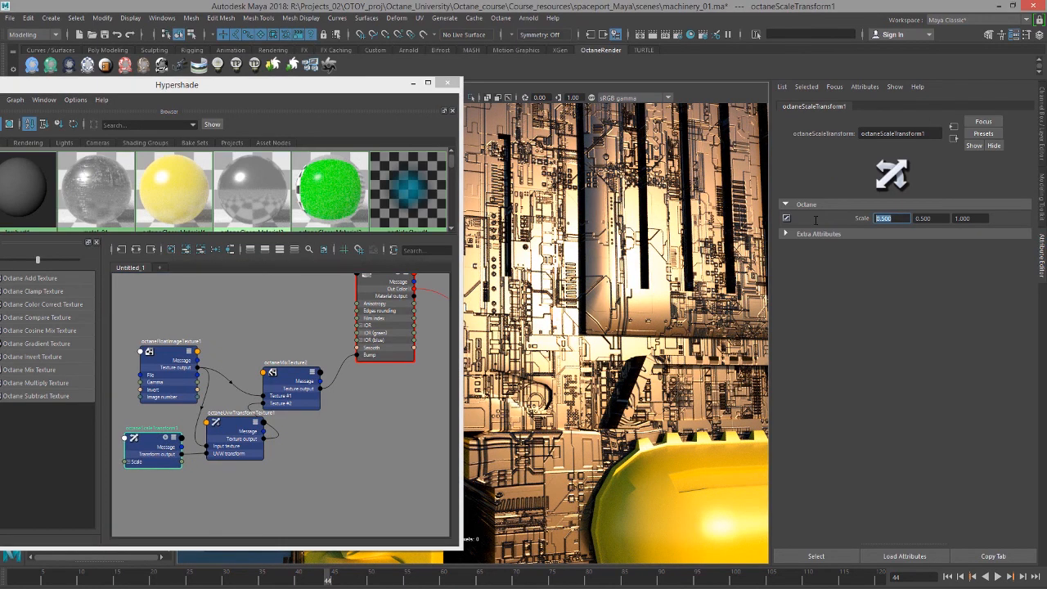
type("0.1")
key("Return")
key("Tab")
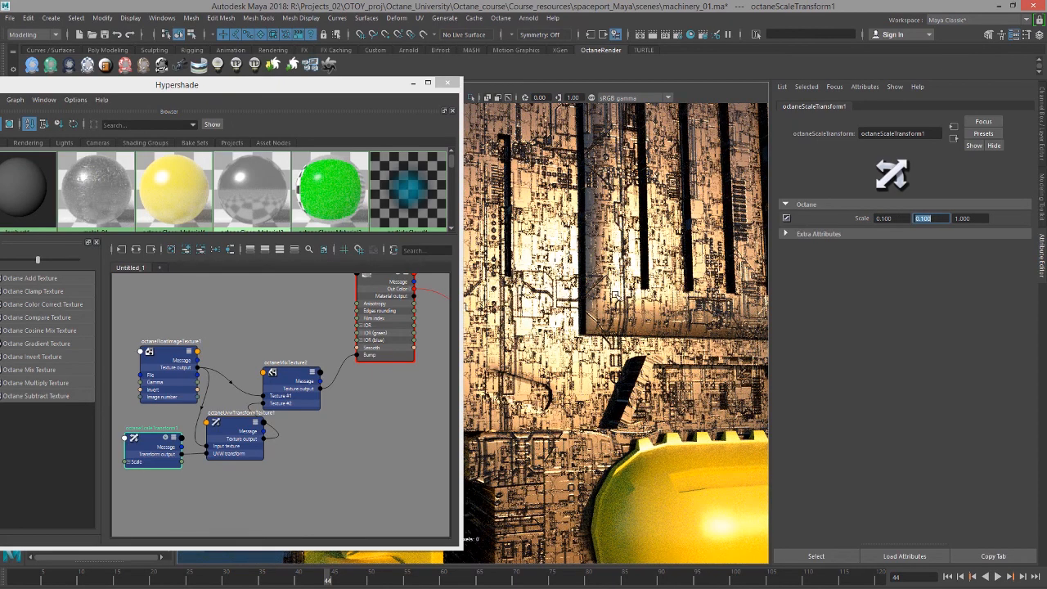
key("Return")
Try the mix texture's Amount at 0 and at higher levels, and settle on 0.040.
left_click(293, 376)
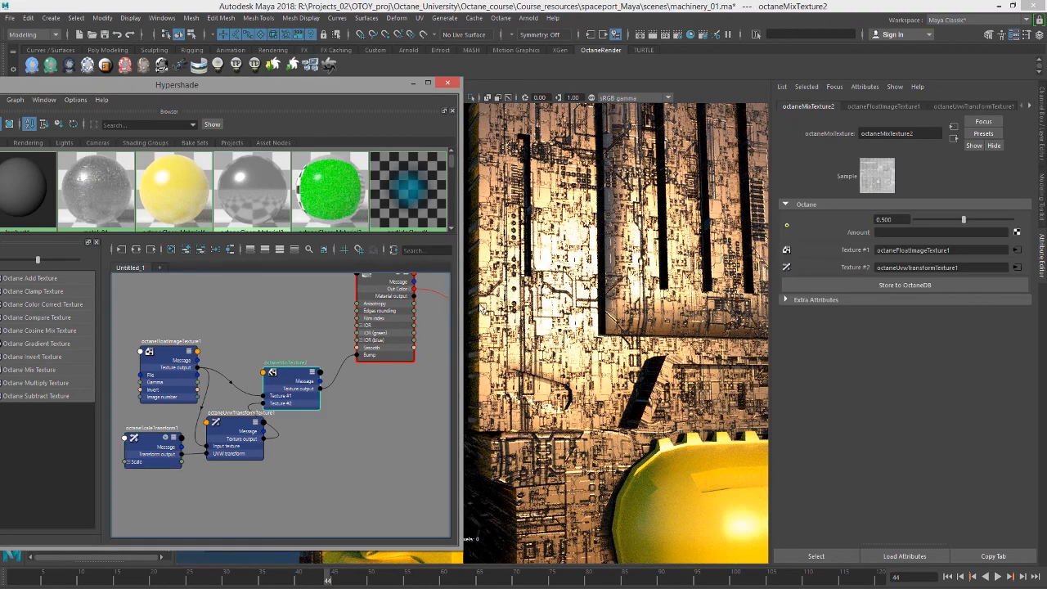
left_click_drag(938, 220, 910, 219)
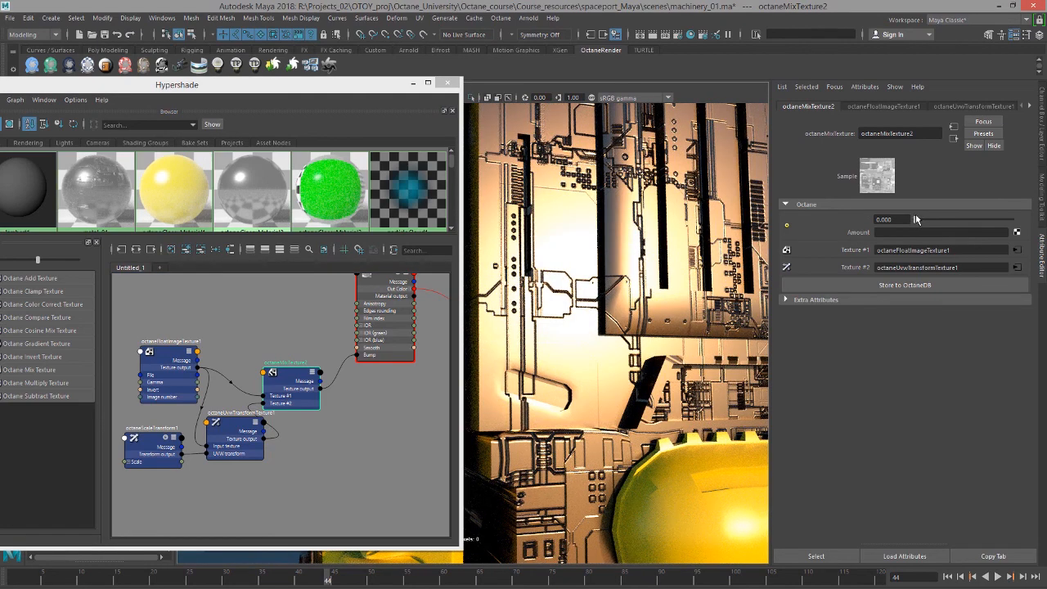
left_click_drag(916, 221, 1028, 237)
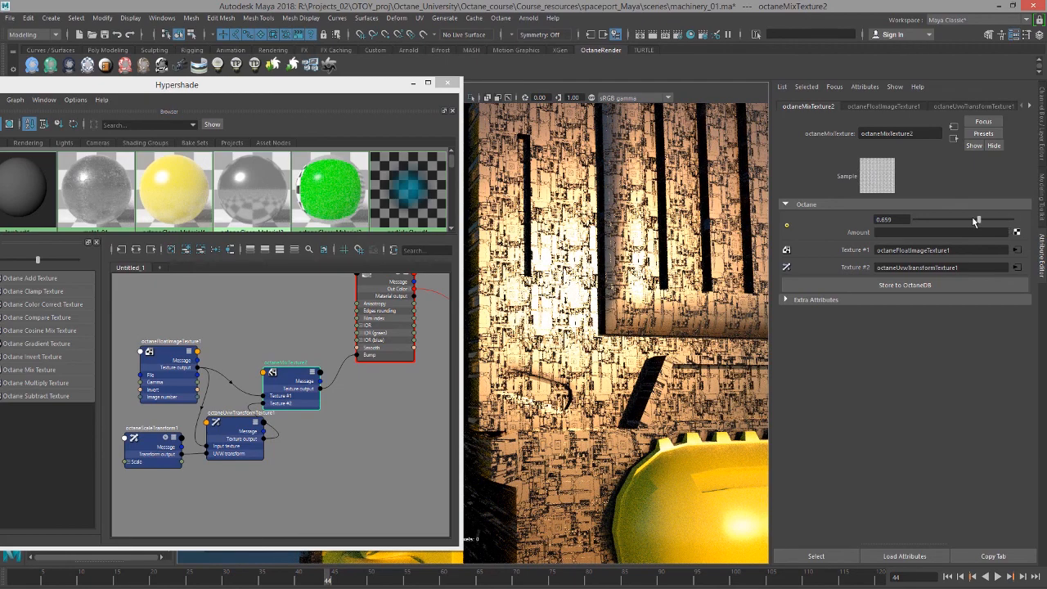
left_click_drag(955, 221, 919, 220)
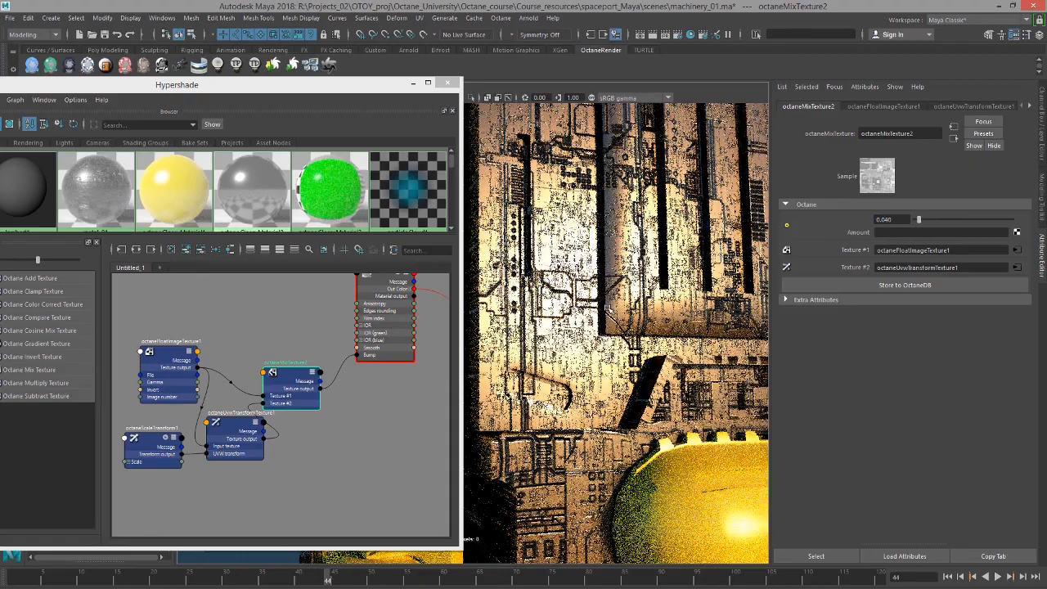
Examine the blended bump on the machinery from farther away and from several angles.
right_click_drag(604, 307, 567, 311, "alt")
left_click_drag(566, 311, 625, 321, "alt")
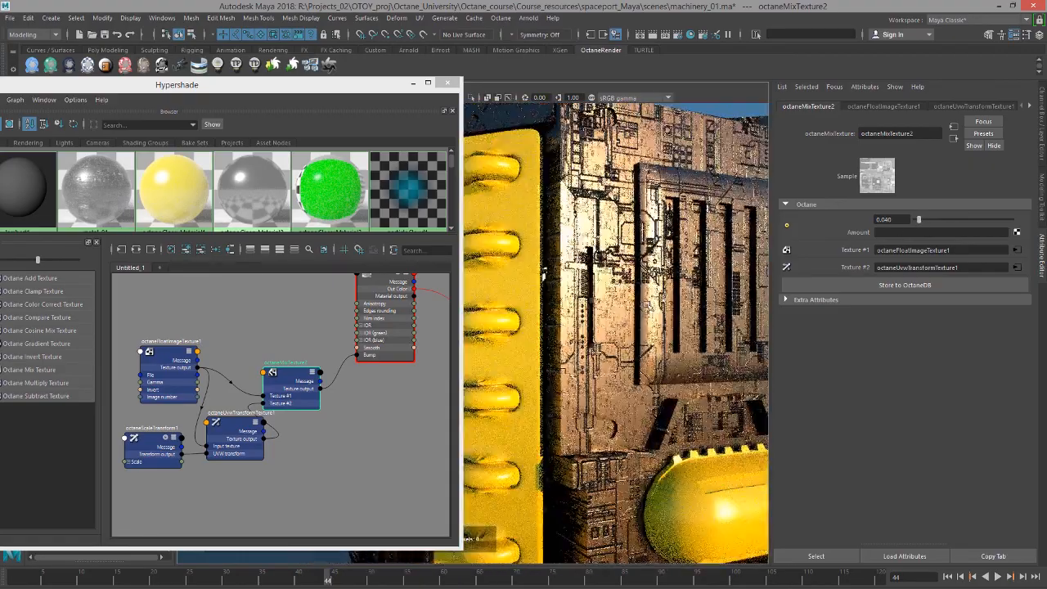
middle_click_drag(625, 321, 592, 327, "alt")
left_click(362, 430)
left_click_drag(684, 290, 630, 316, "alt")
right_click_drag(630, 315, 595, 333, "alt")
left_click_drag(594, 333, 649, 303, "alt")
Bring the whole Hypershade window back into view and select the UVW transform texture node.
left_click_drag(255, 93, 422, 85)
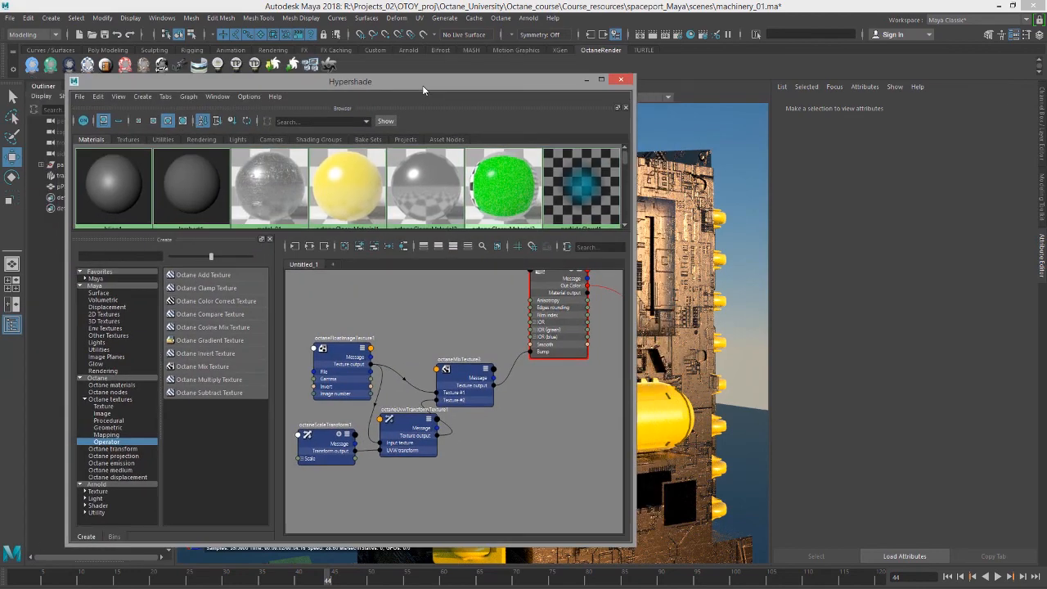
left_click(398, 420)
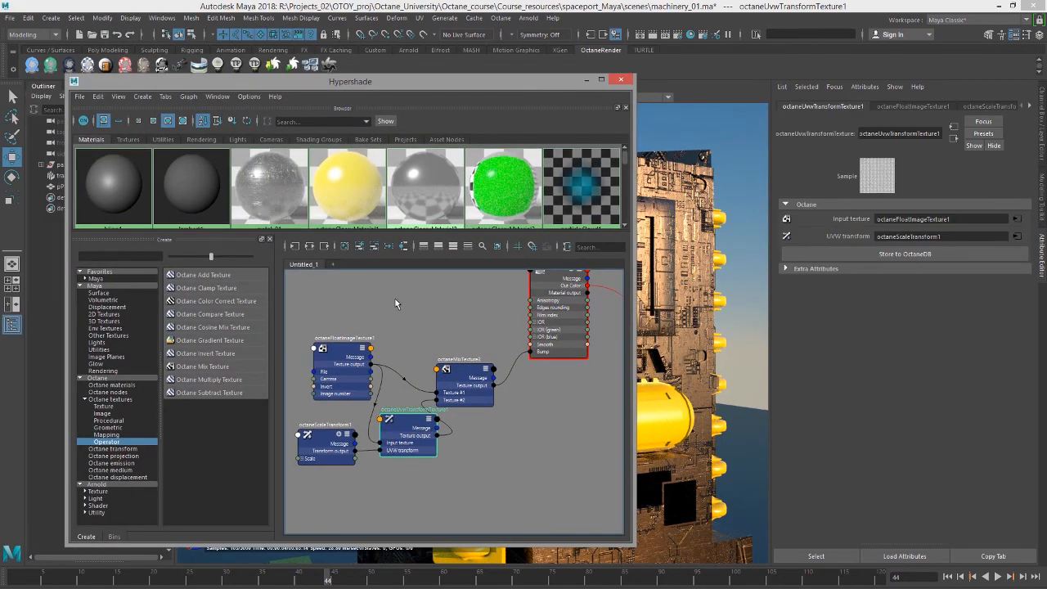